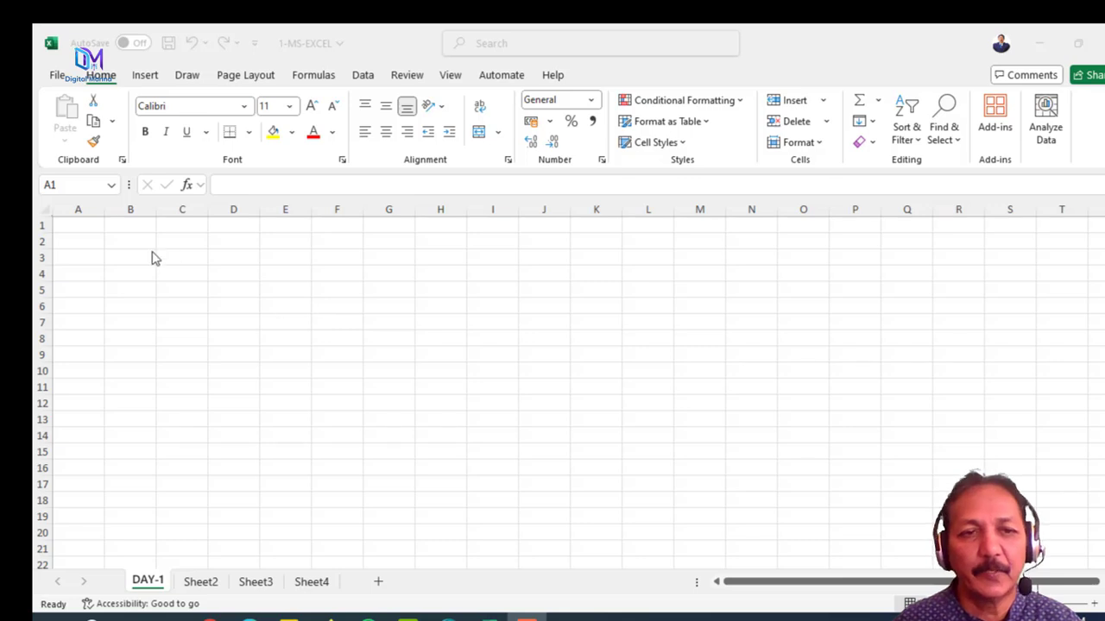
# Enter 10 in cell A1 and 20 in cell A2 of the DAY-1 sheet
pyautogui.click(86, 225)
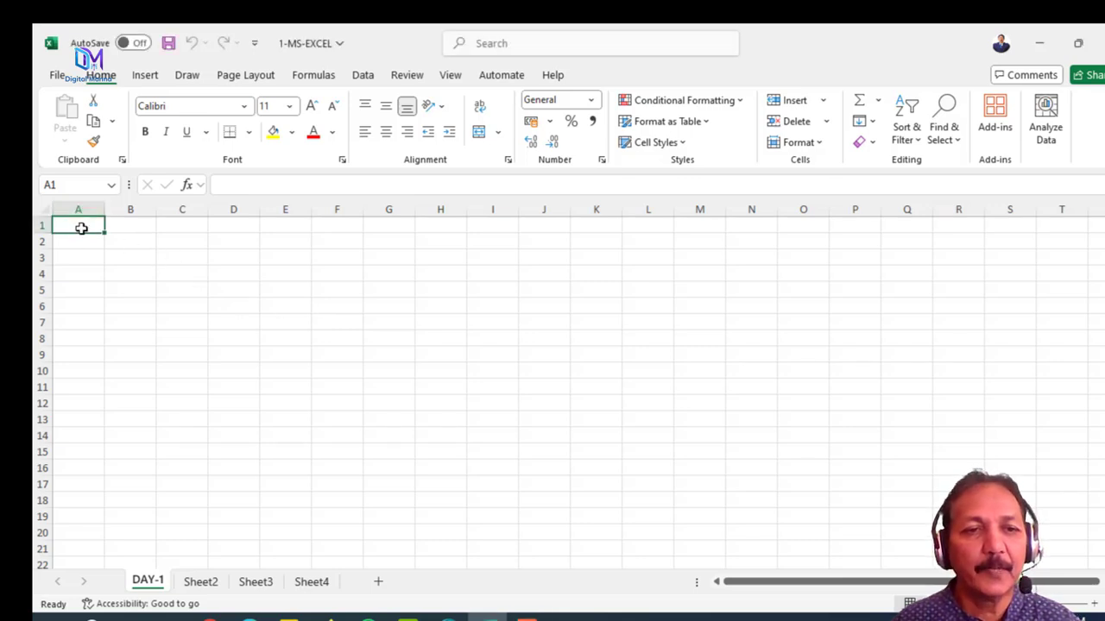
pyautogui.write('10')
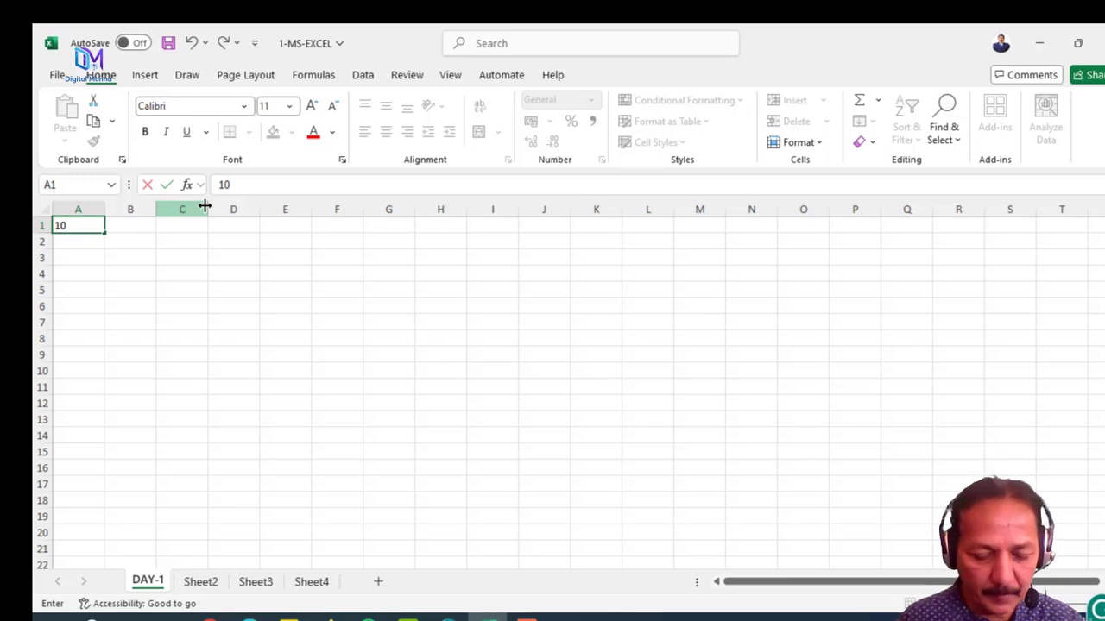
pyautogui.press('Return')
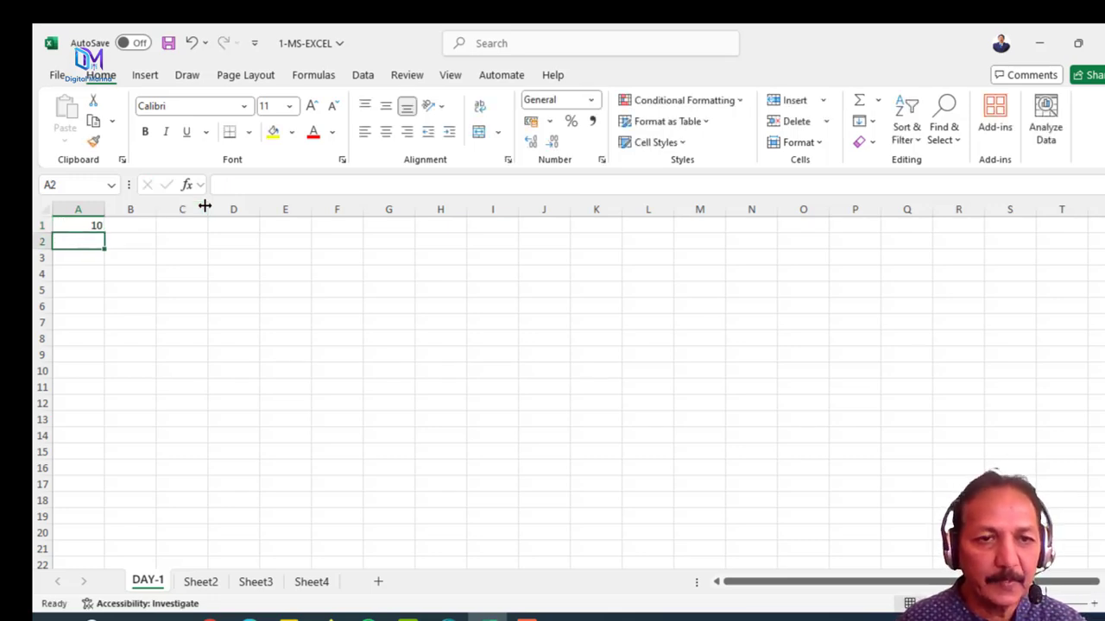
pyautogui.write('20')
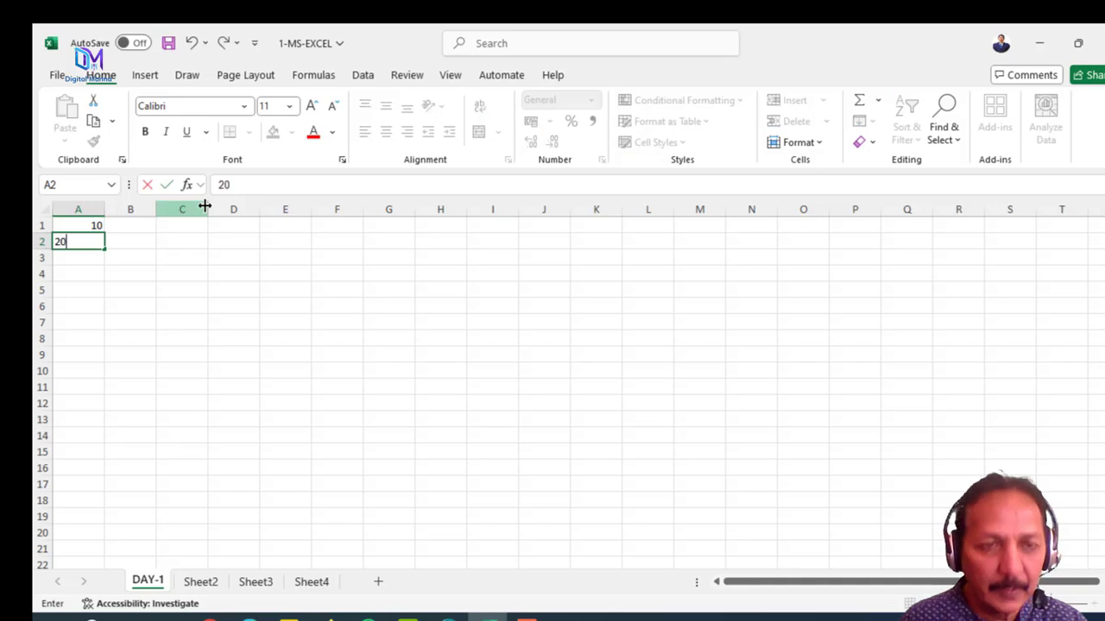
pyautogui.press('Return')
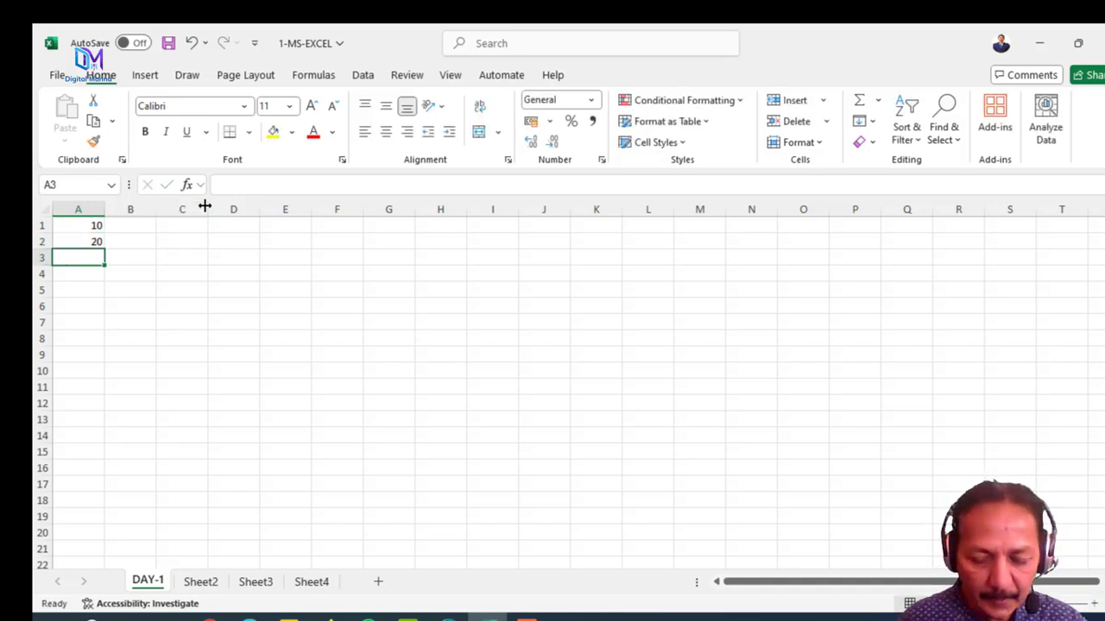
# Add the two numbers in cell A3 with the literal-value formula =10+20, and check the cell's formula
pyautogui.write('=')
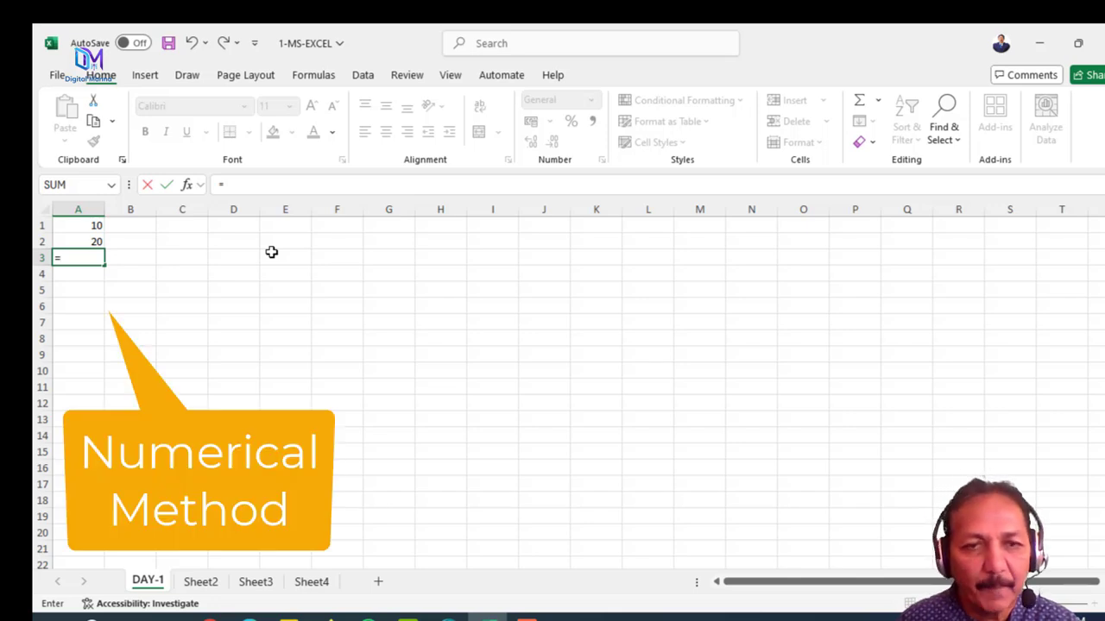
pyautogui.write('10+2')
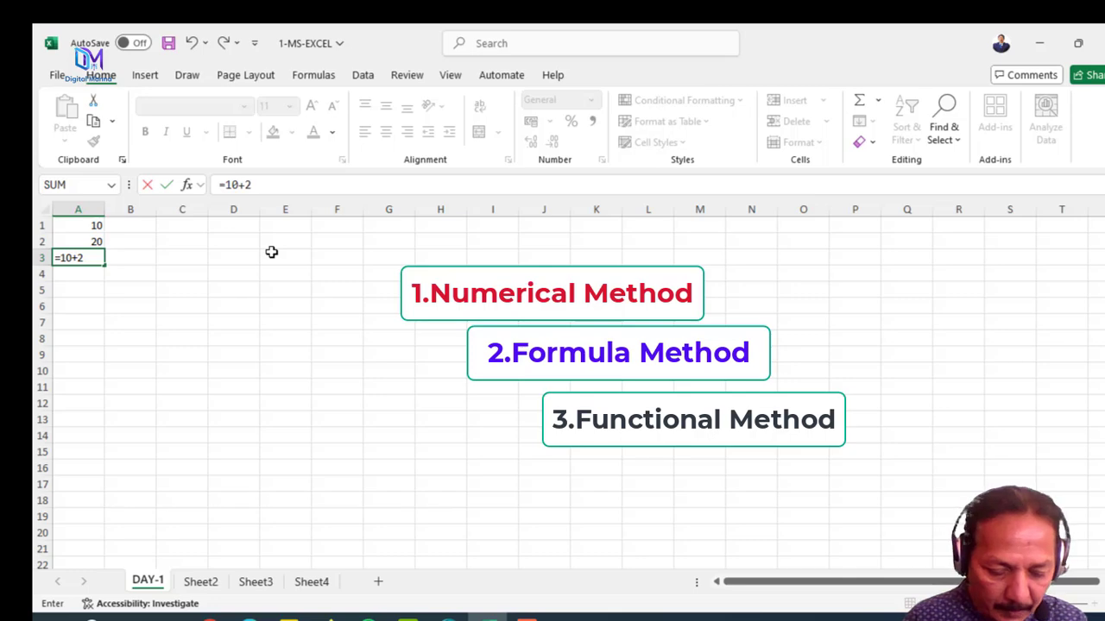
pyautogui.write('0')
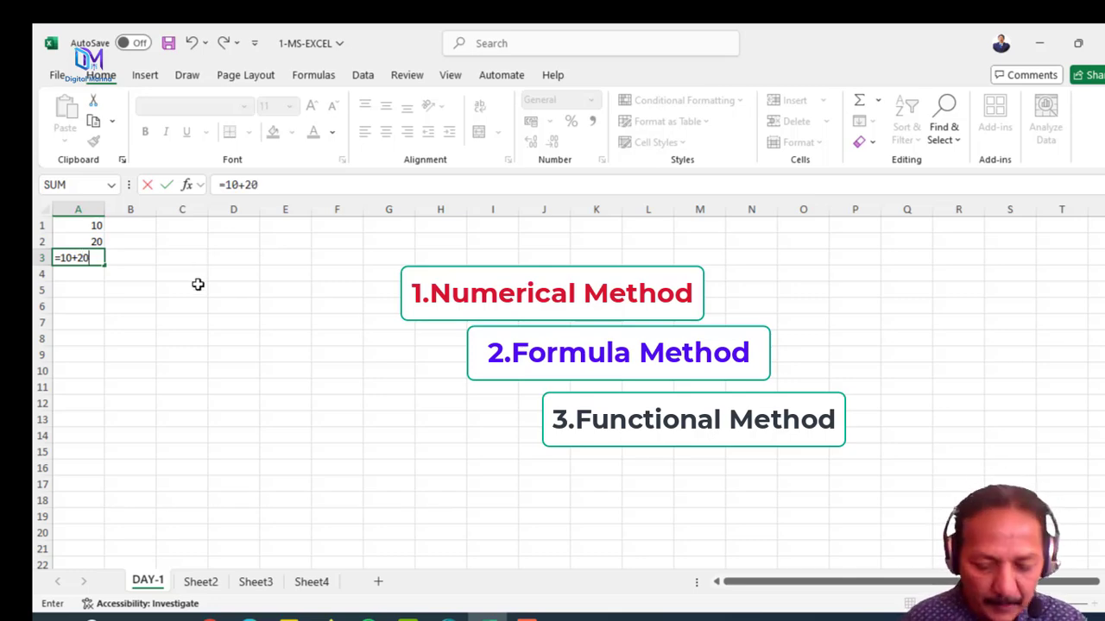
pyautogui.press('Return')
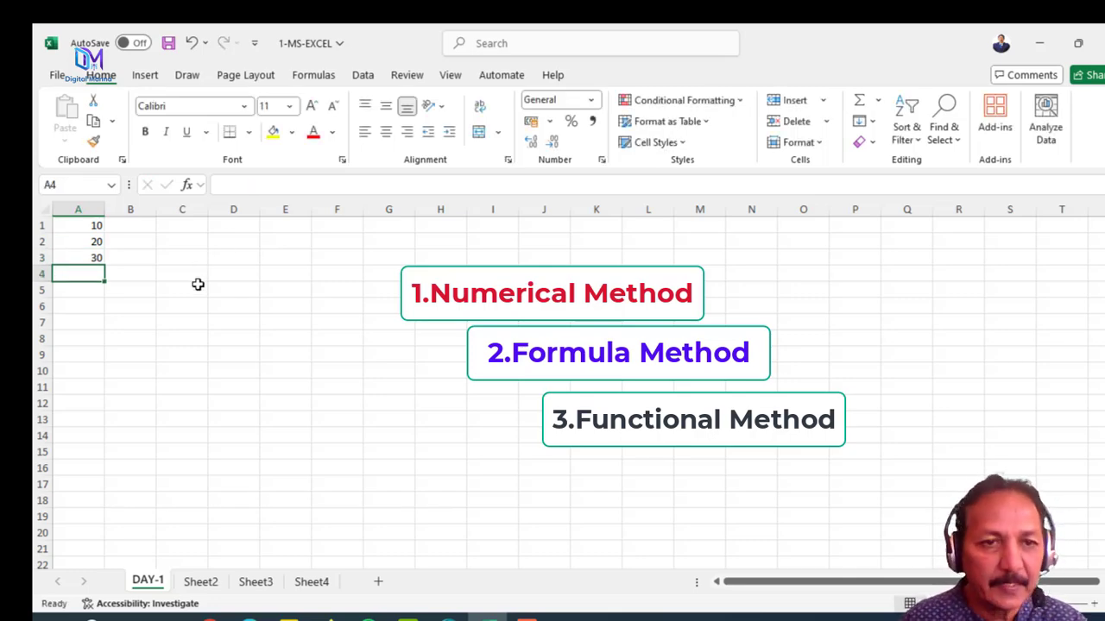
pyautogui.click(73, 257)
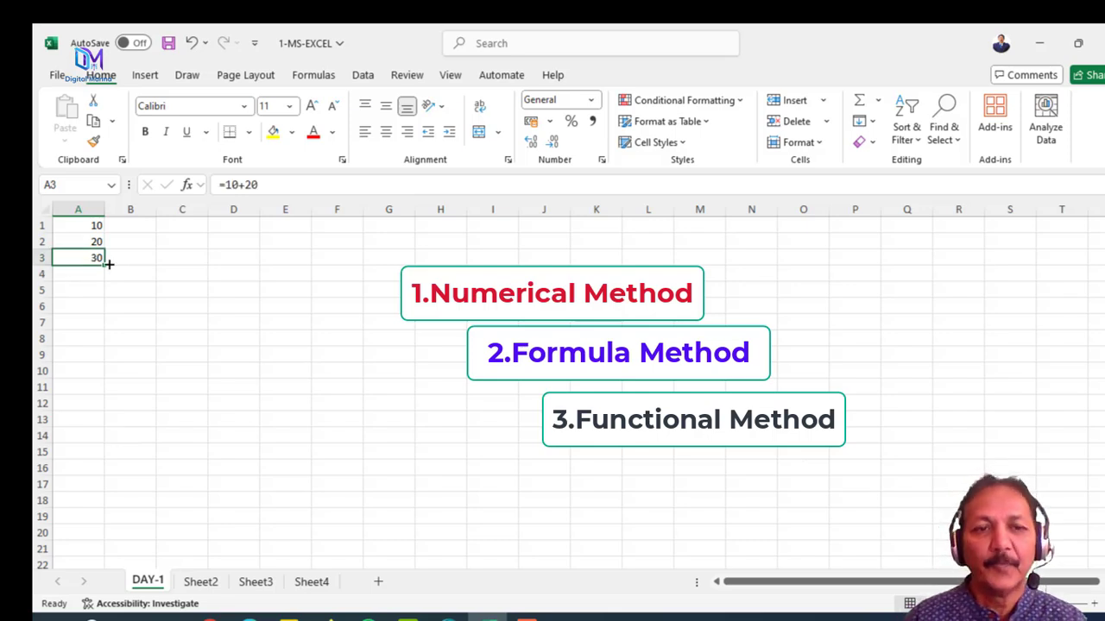
# Enter 10 in cell C1 and 20 in cell C2
pyautogui.click(178, 227)
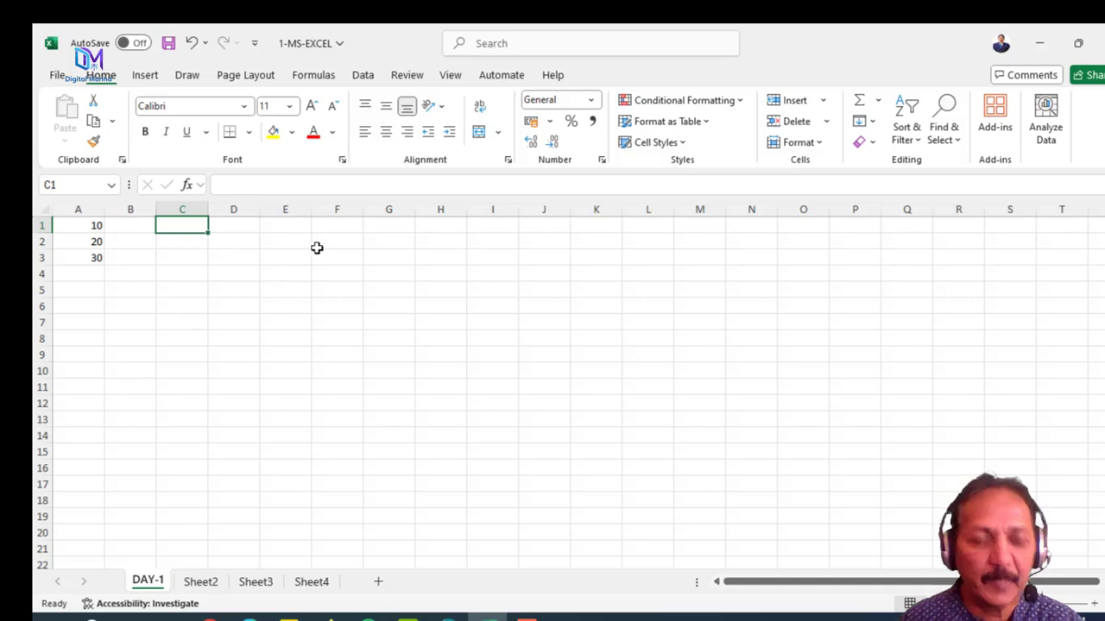
pyautogui.write('10')
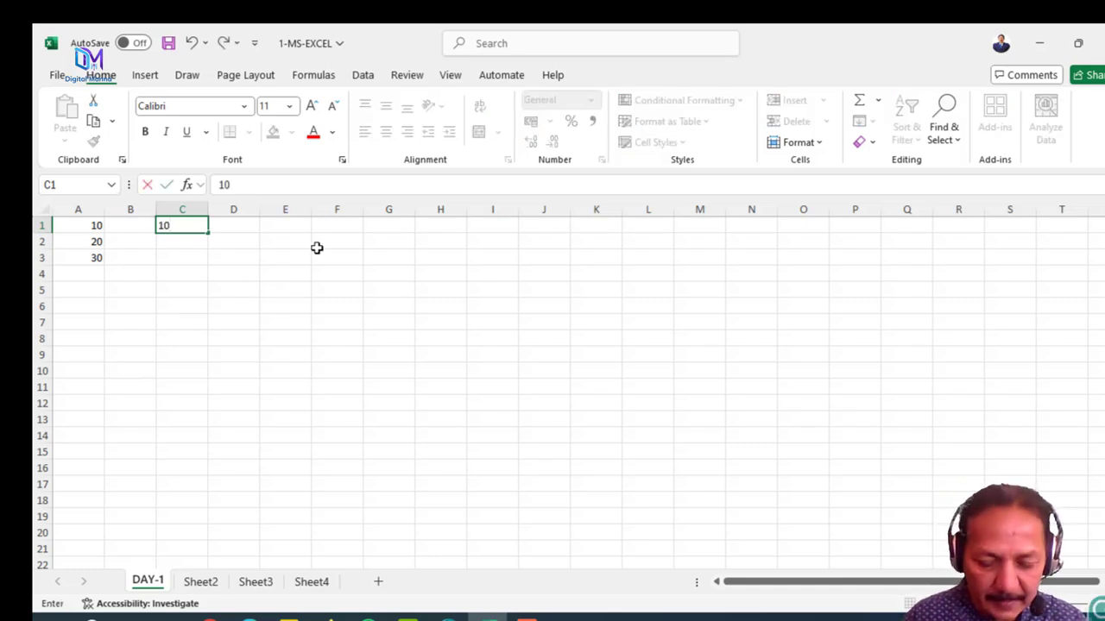
pyautogui.press('Return')
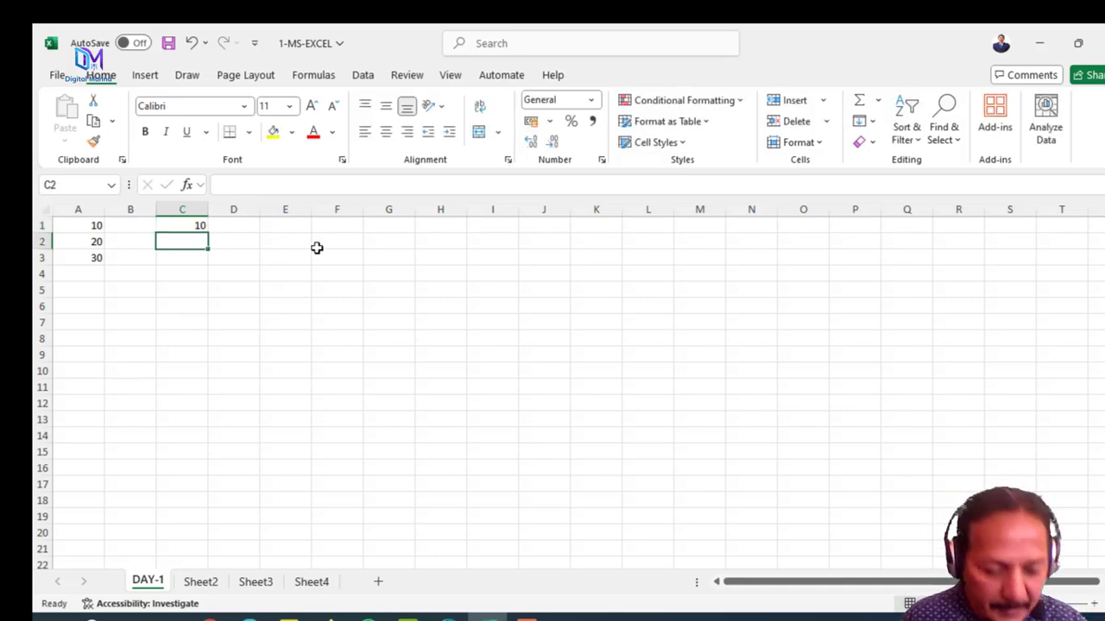
pyautogui.write('20')
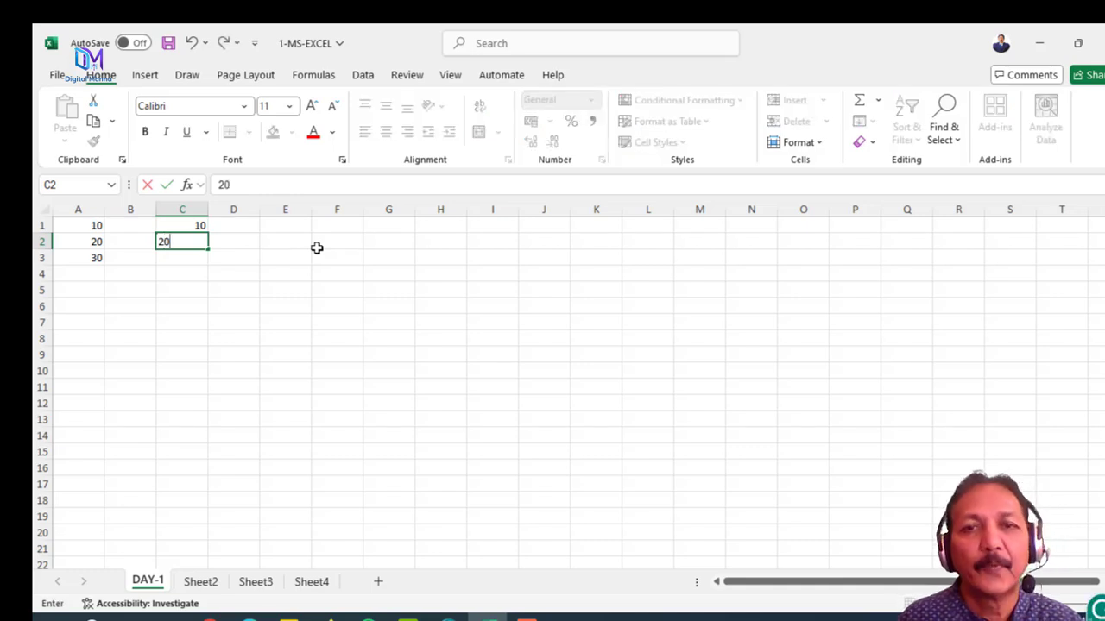
pyautogui.press('Return')
# Add the two values in cell C3 with the cell-reference formula =C1+C2
pyautogui.write('=')
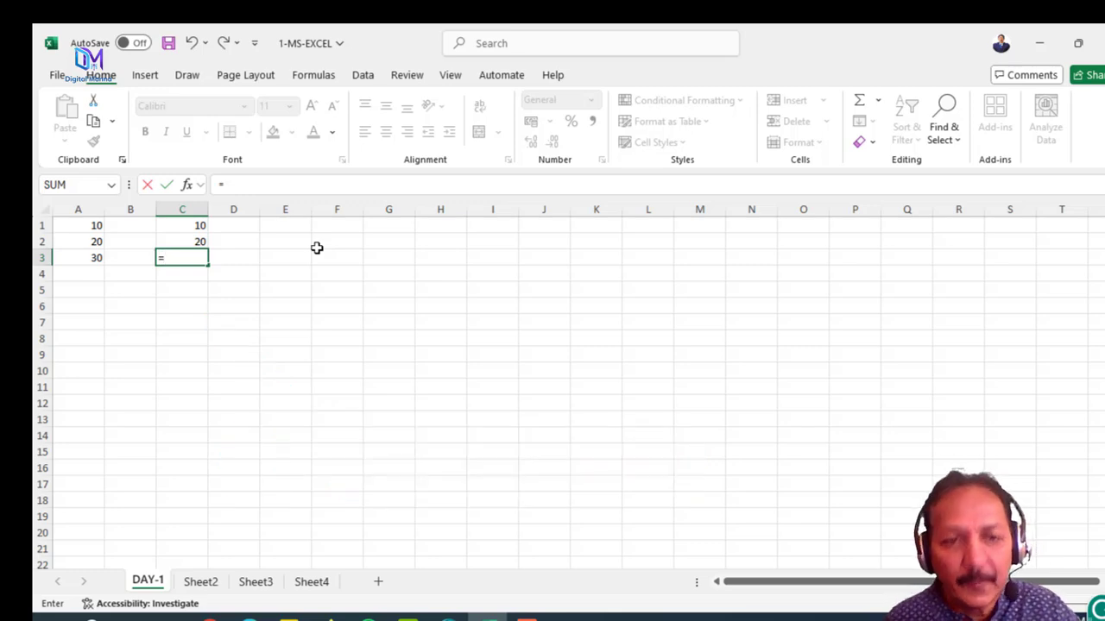
pyautogui.write('A')
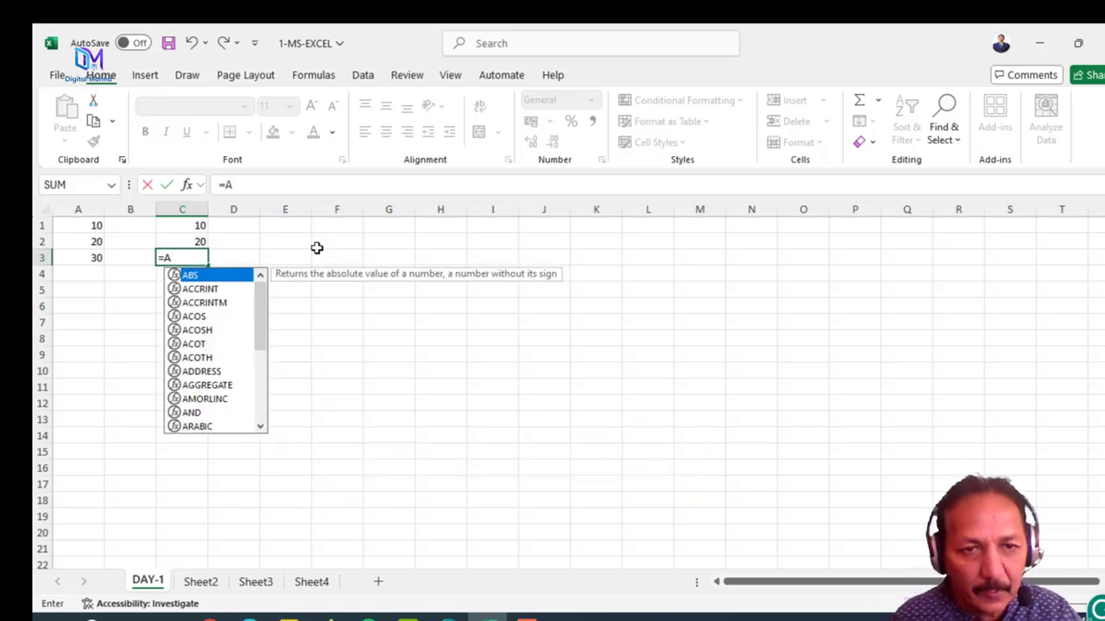
pyautogui.press('BackSpace')
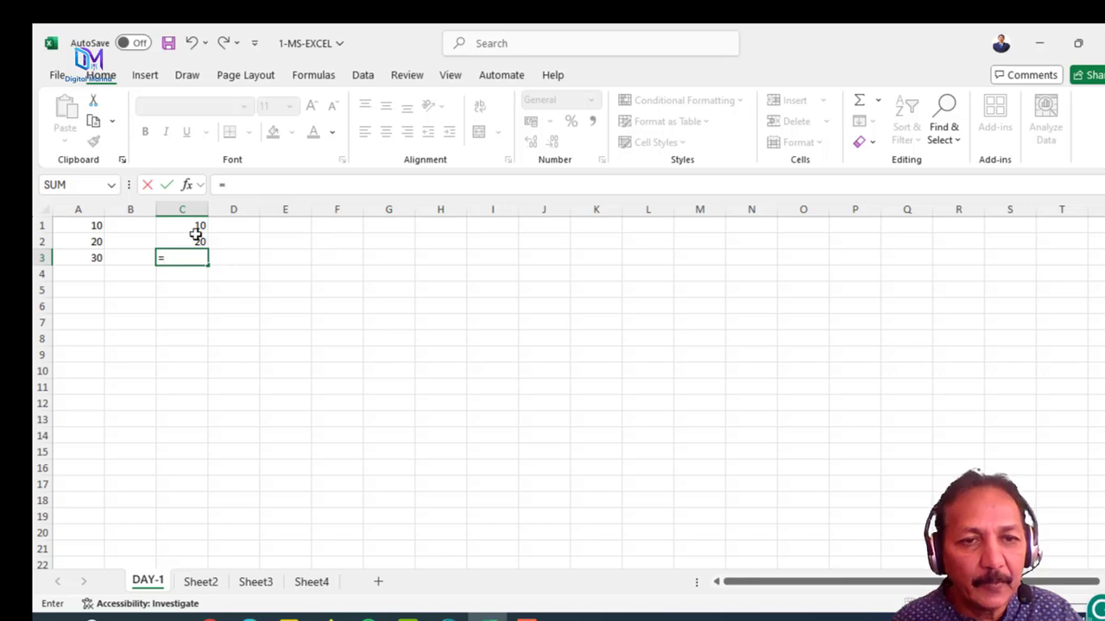
pyautogui.write('C')
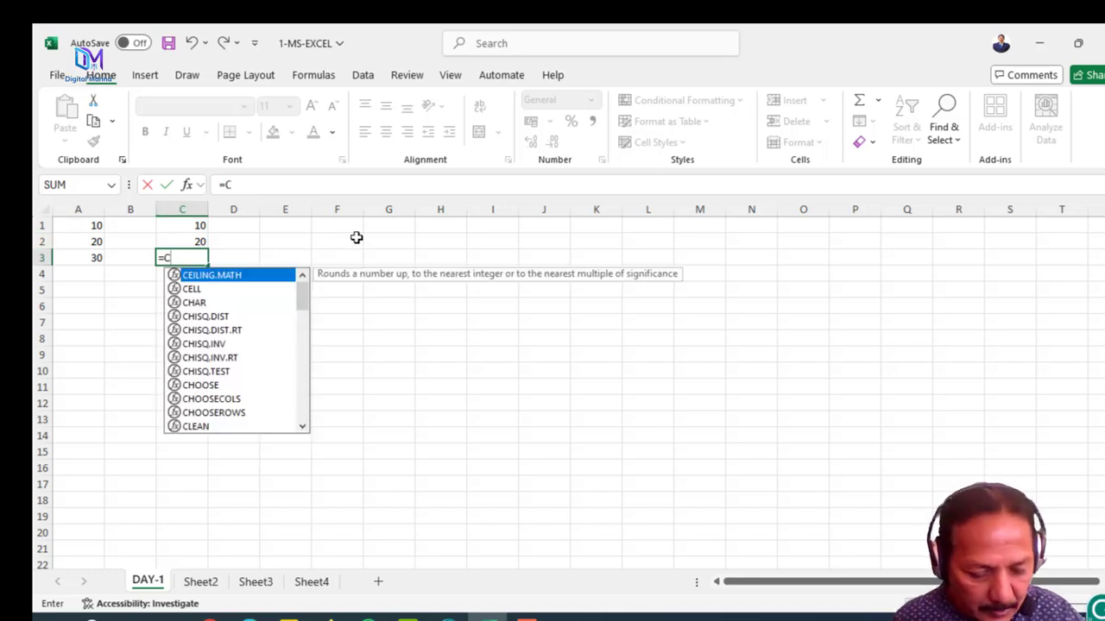
pyautogui.write('1+')
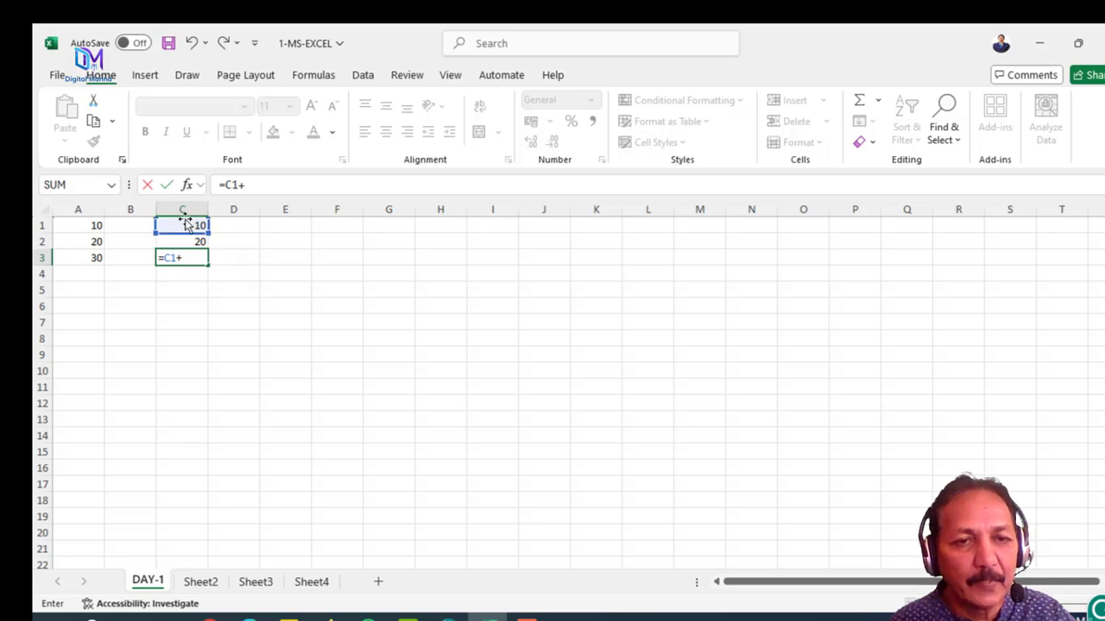
pyautogui.write('C')
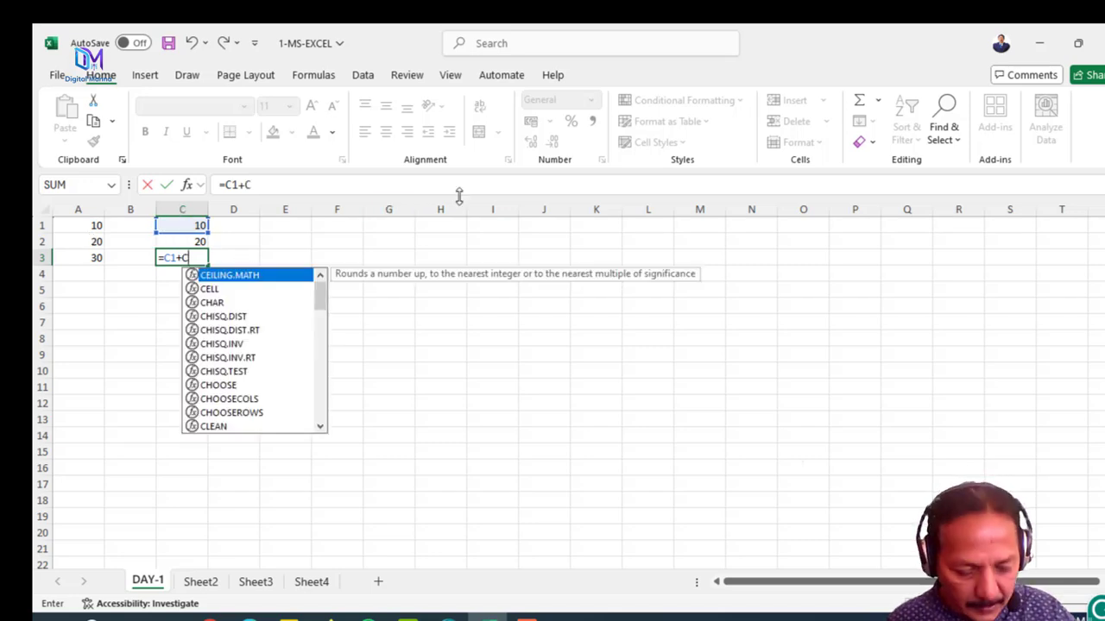
pyautogui.write('2')
pyautogui.press('Return')
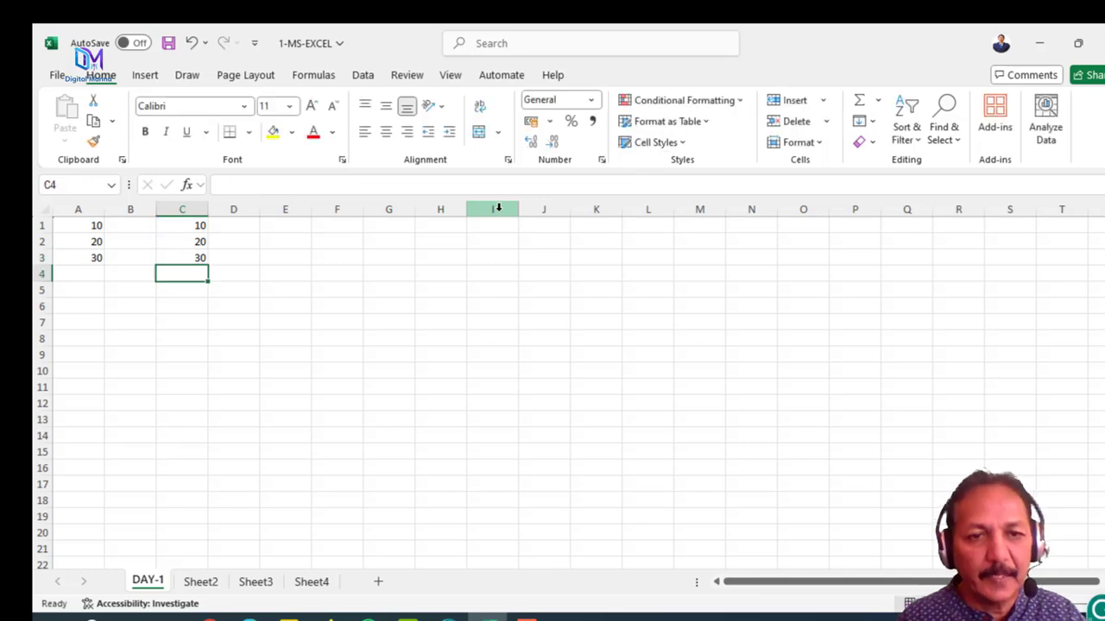
# Compare the formulas in A3 and C3, and examine the values in A1 and A2
pyautogui.click(89, 256)
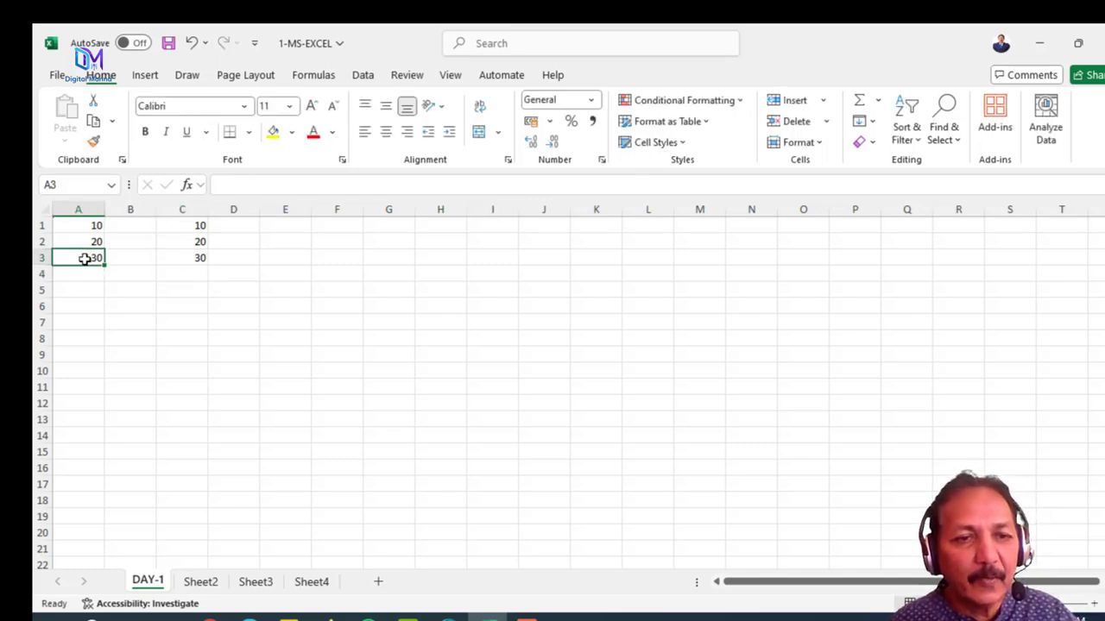
pyautogui.click(175, 259)
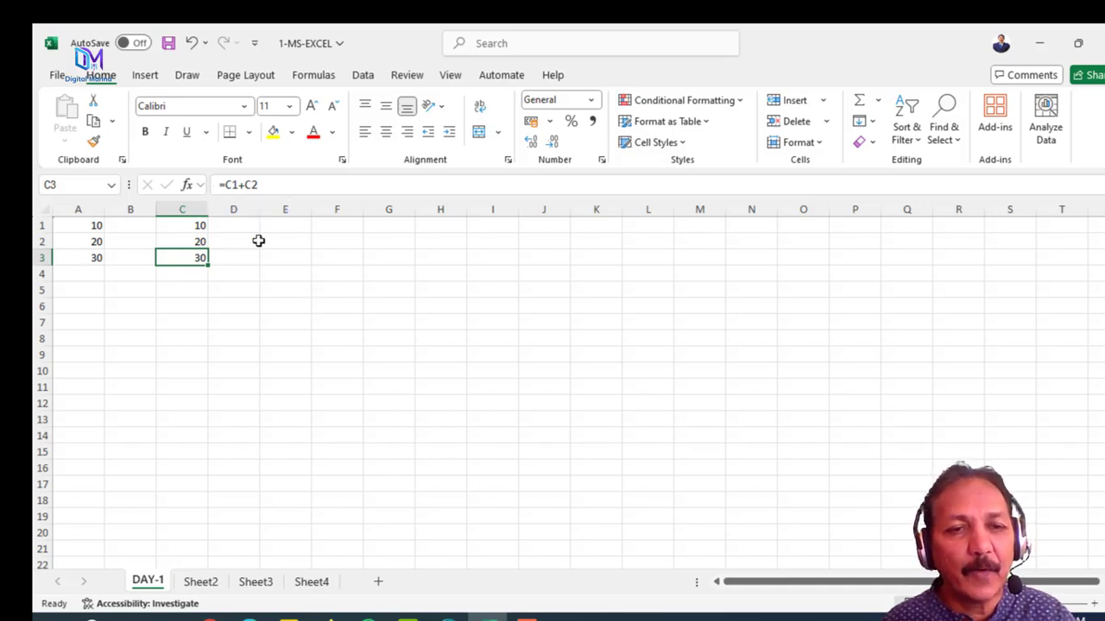
pyautogui.click(69, 221)
pyautogui.click(73, 241)
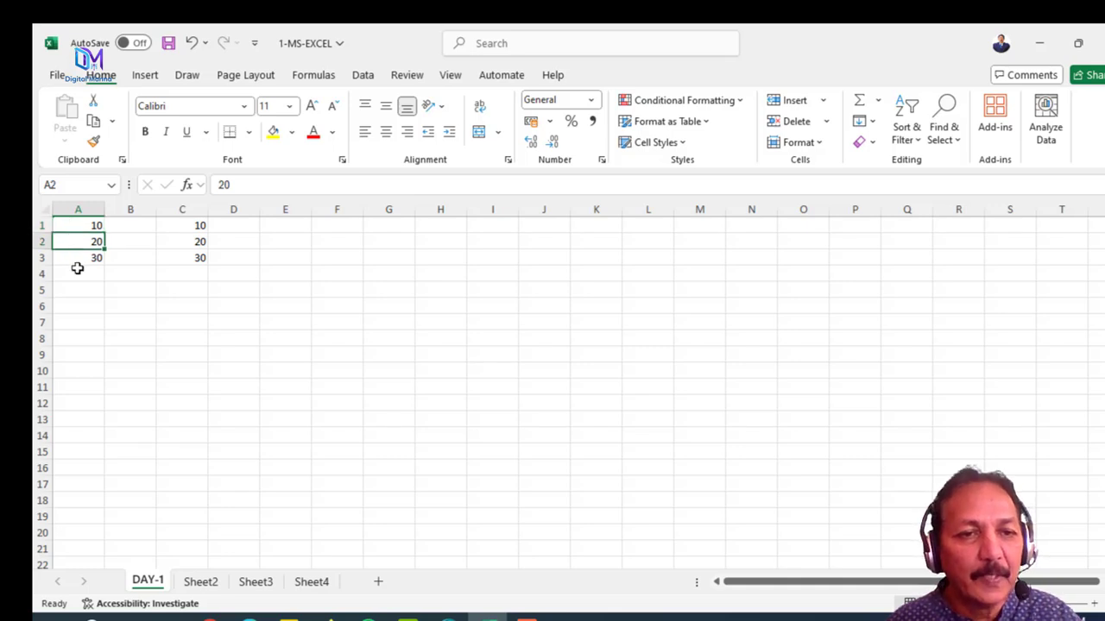
pyautogui.click(76, 270)
pyautogui.click(77, 243)
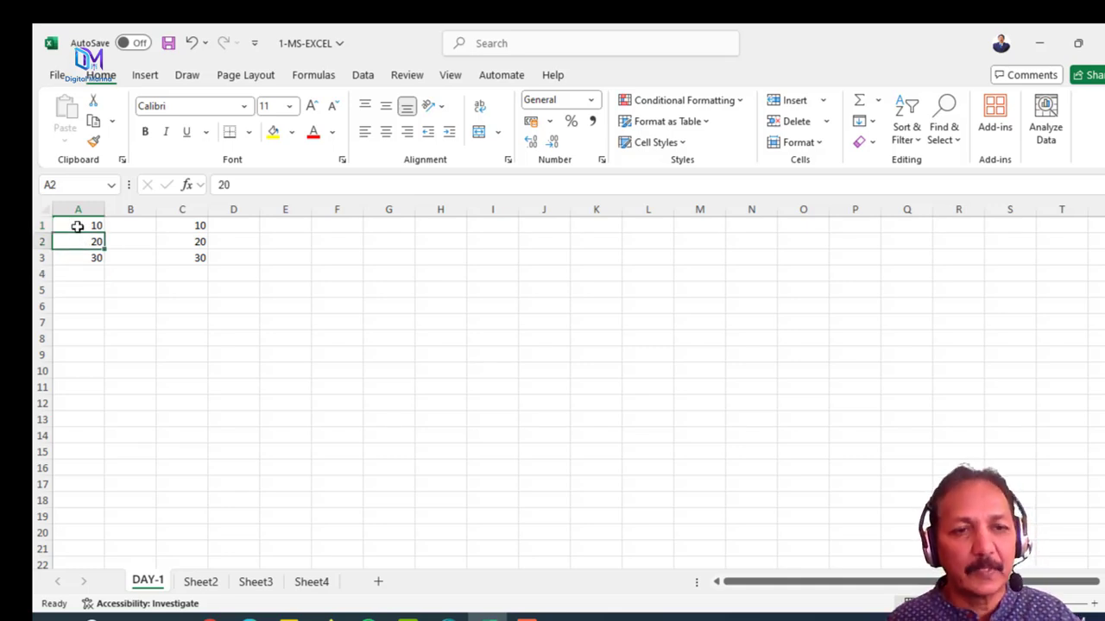
pyautogui.click(89, 257)
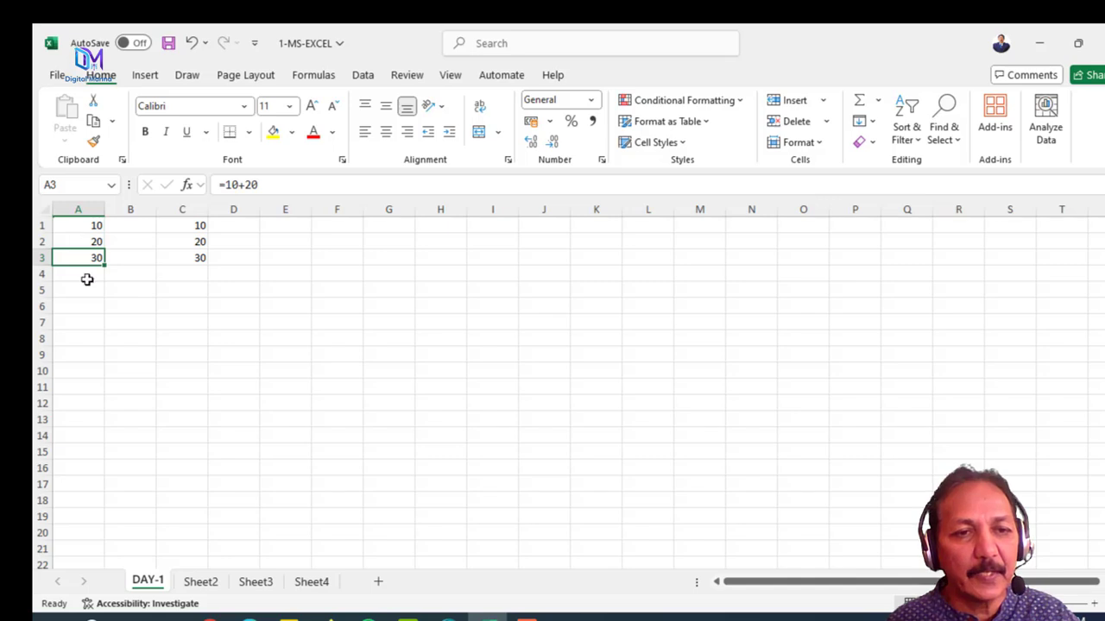
pyautogui.click(74, 226)
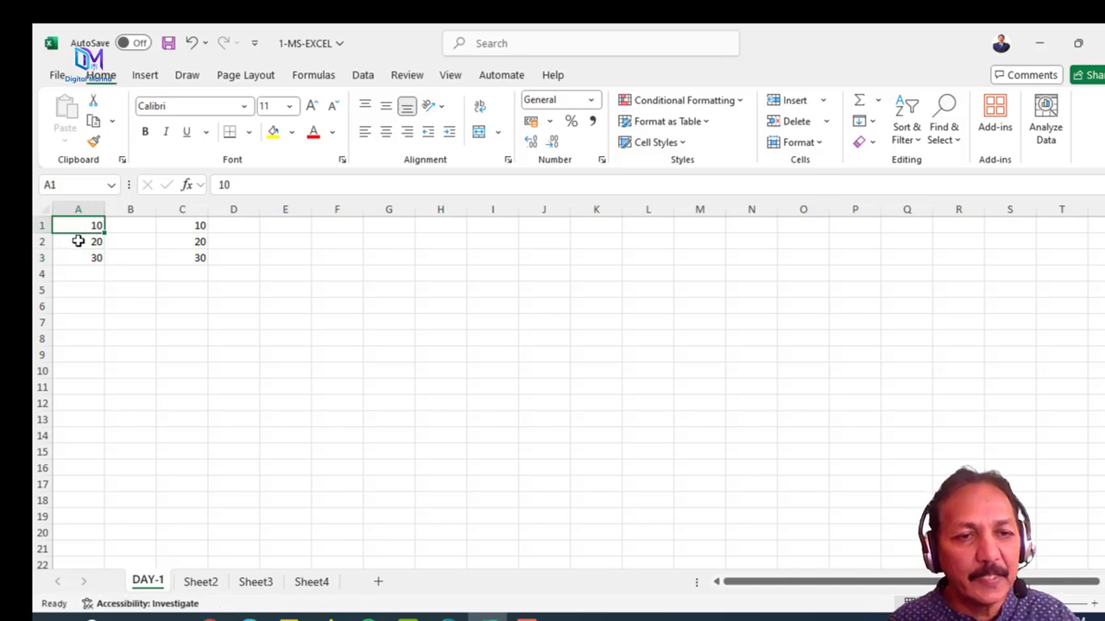
pyautogui.click(76, 241)
pyautogui.click(82, 259)
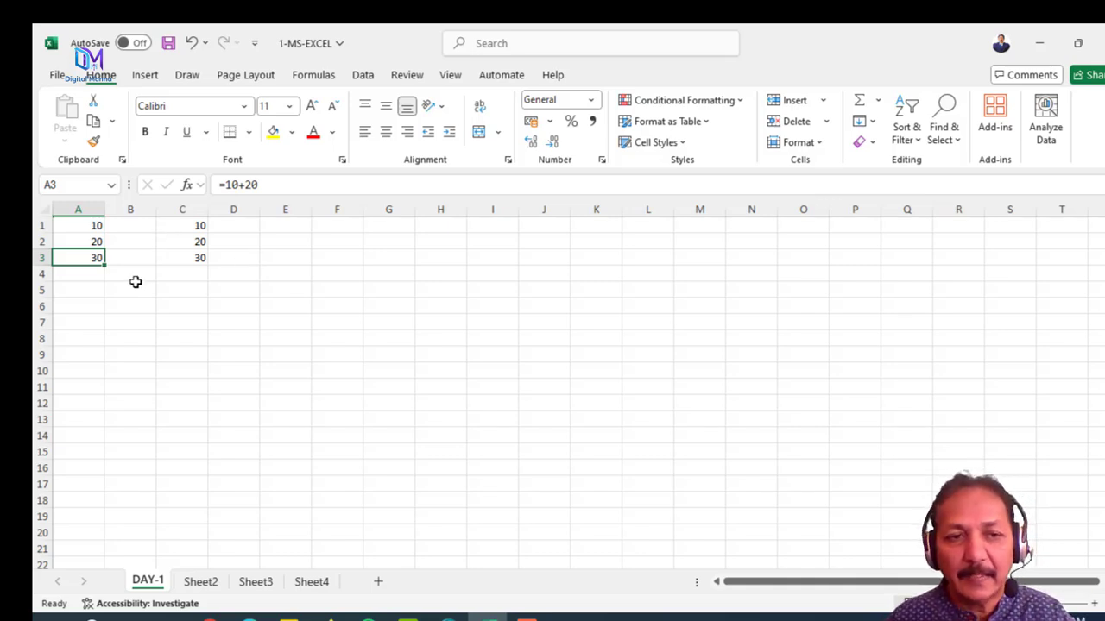
# Change cell A1 to 100 and cell A2 to 200
pyautogui.click(74, 225)
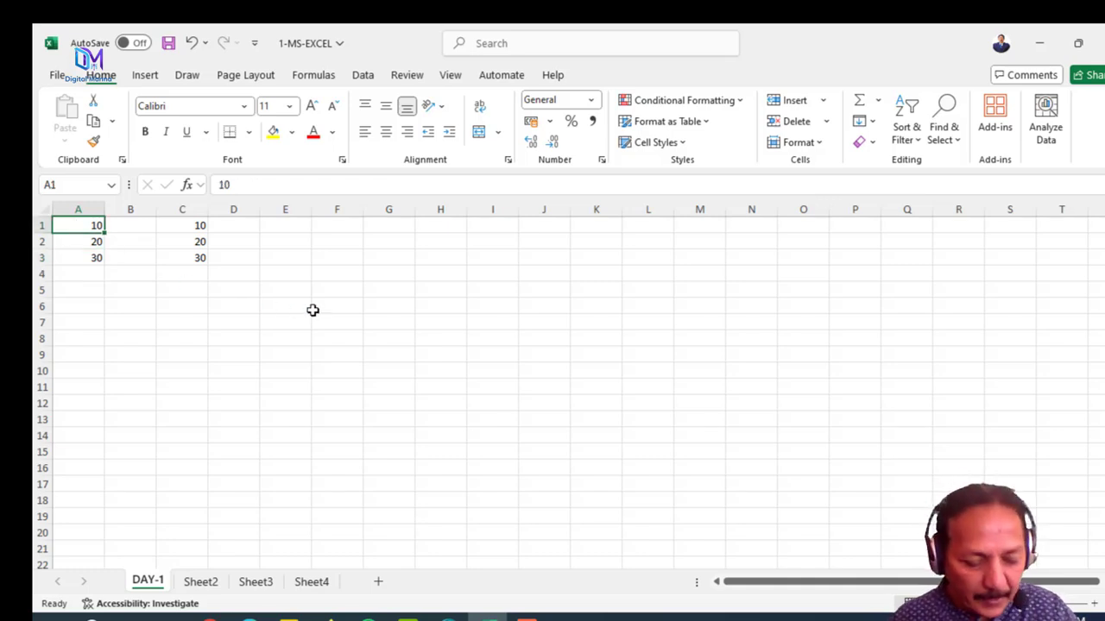
pyautogui.write('100')
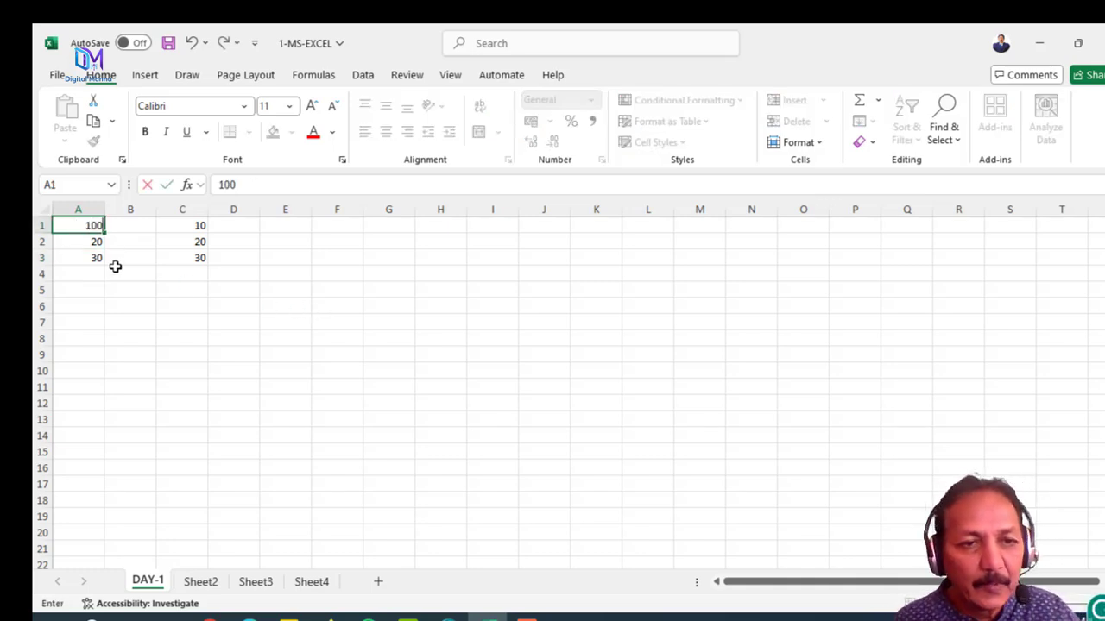
pyautogui.click(85, 242)
pyautogui.write('200')
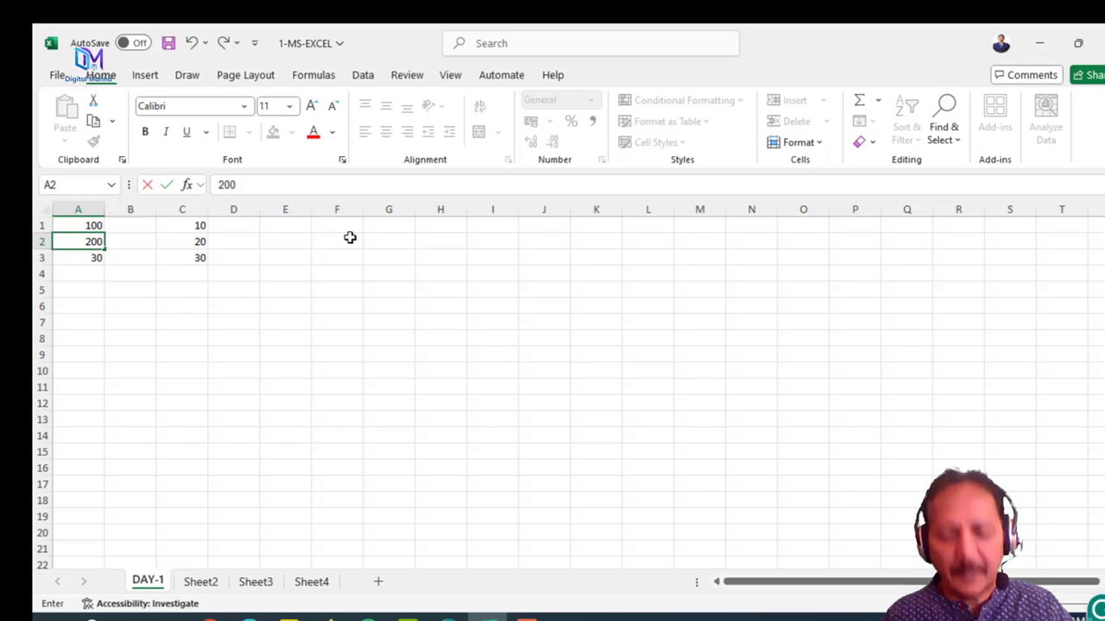
pyautogui.press('Return')
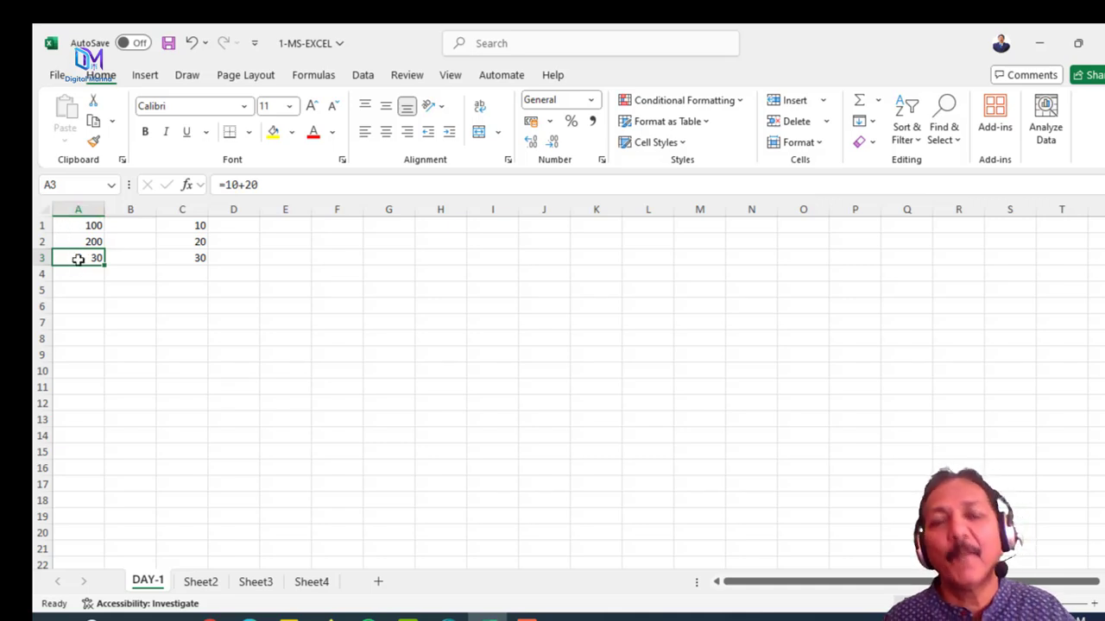
# Examine the values in C1 and C2 and the formula in C3 that references them
pyautogui.click(177, 225)
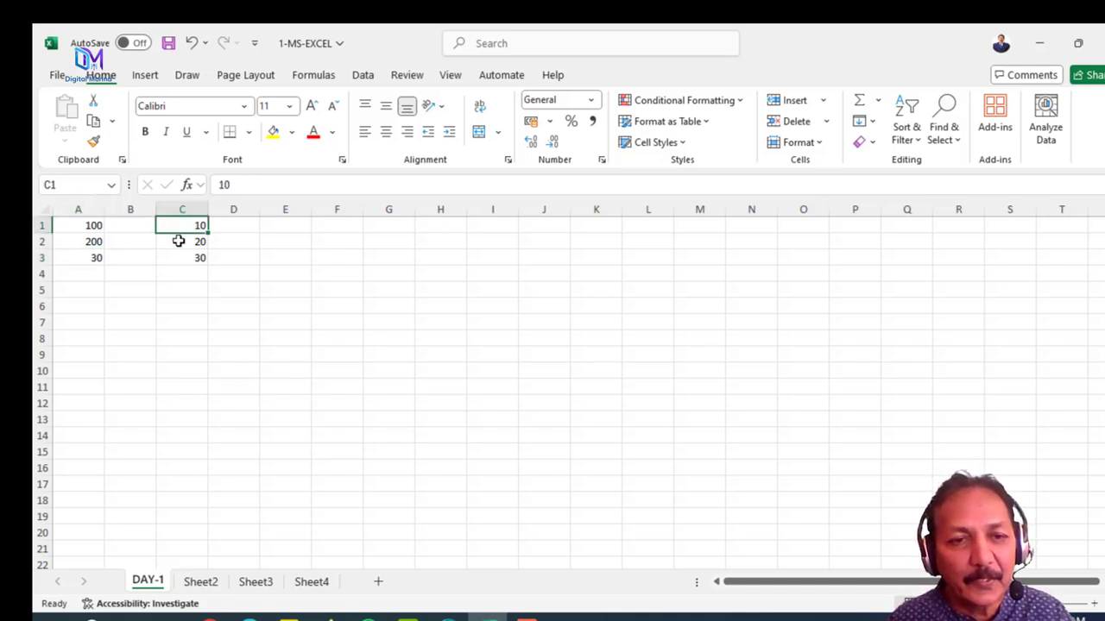
pyautogui.click(178, 241)
pyautogui.click(178, 258)
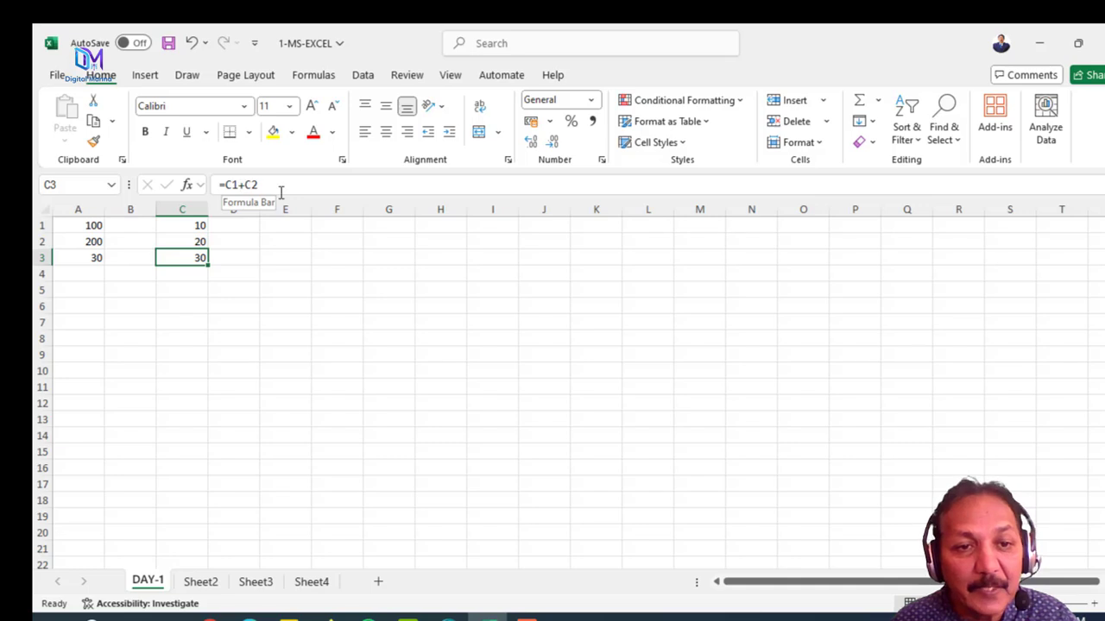
pyautogui.click(181, 226)
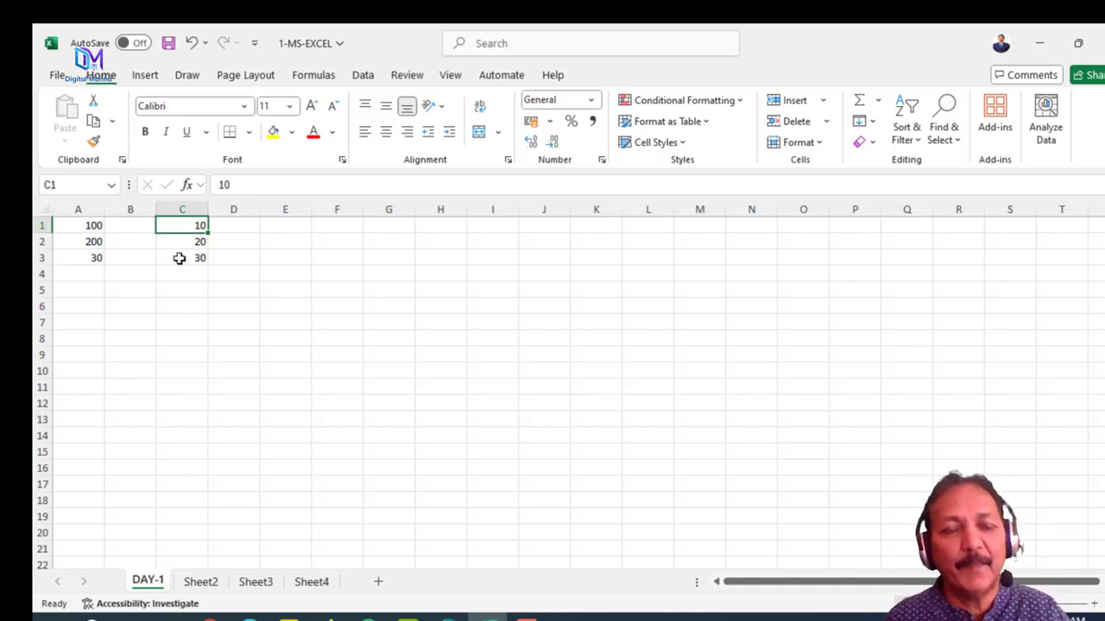
# Change cell C1 to 100 and cell C2 to 200
pyautogui.click(186, 240)
pyautogui.click(186, 225)
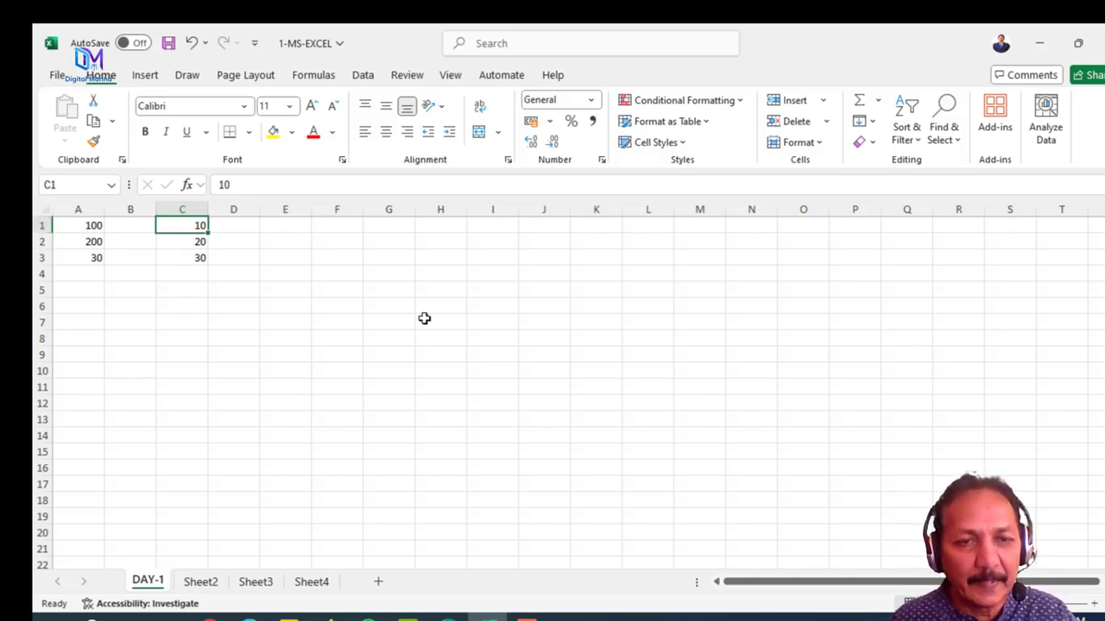
pyautogui.write('100')
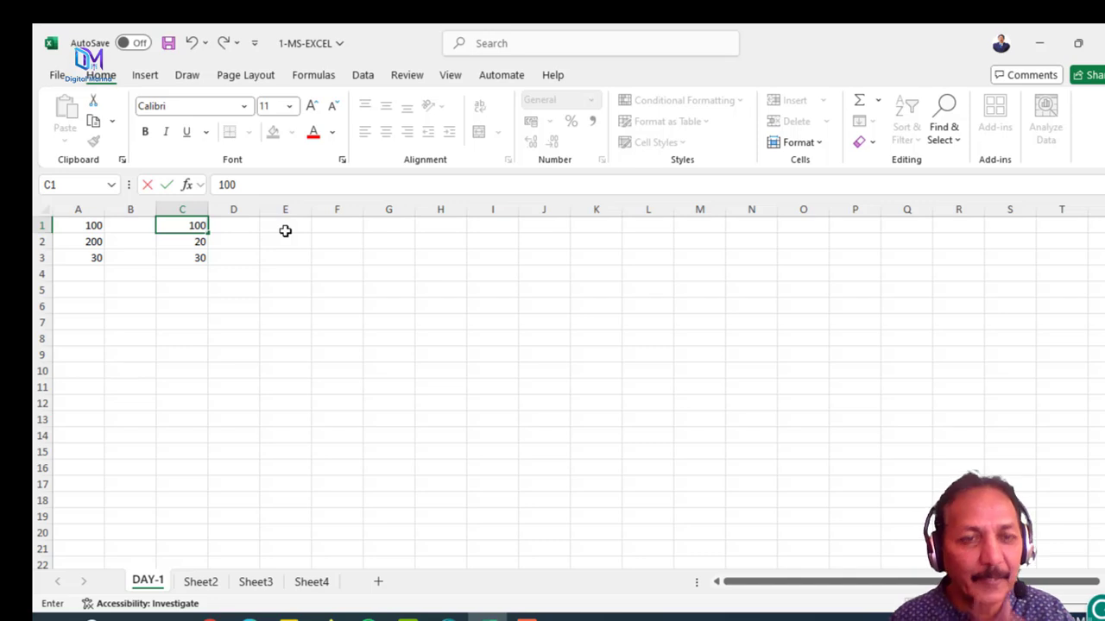
pyautogui.press('Return')
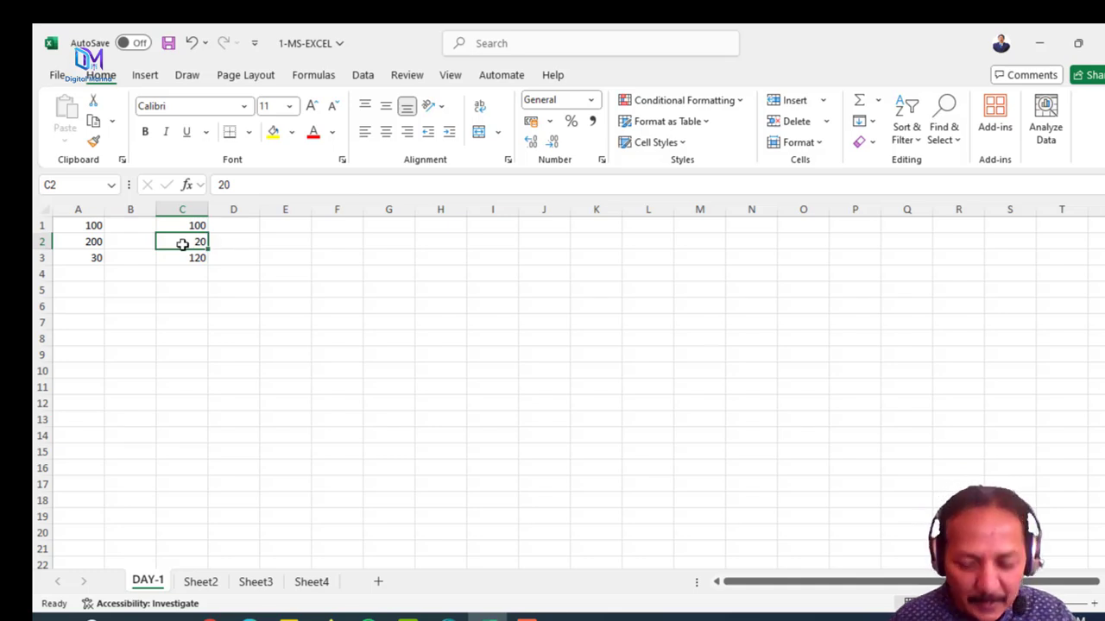
pyautogui.write('2')
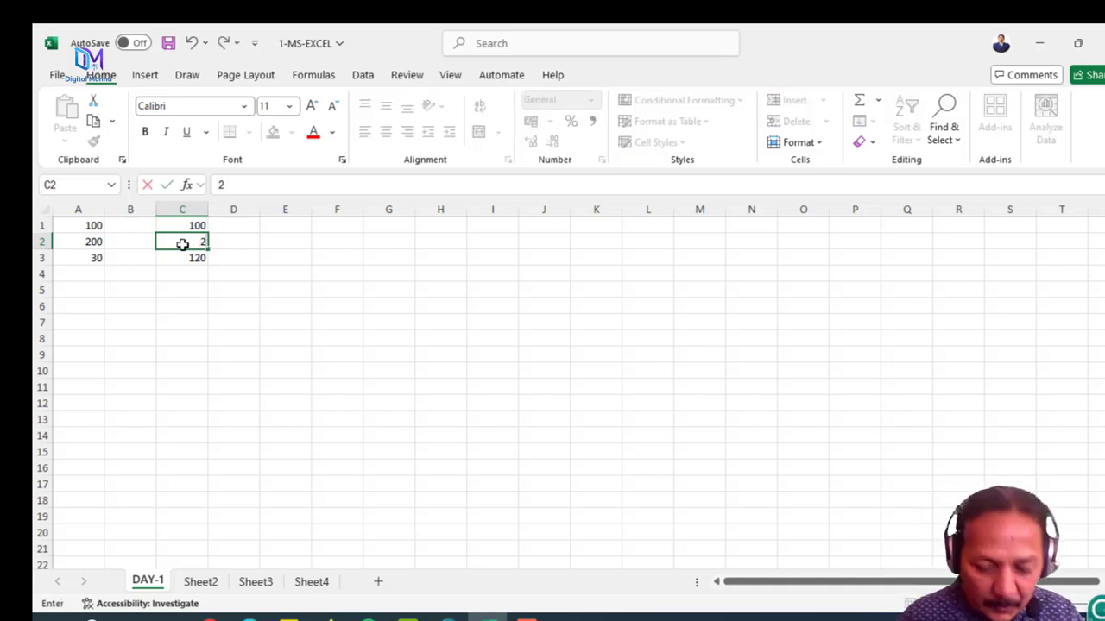
pyautogui.write('00')
pyautogui.press('Return')
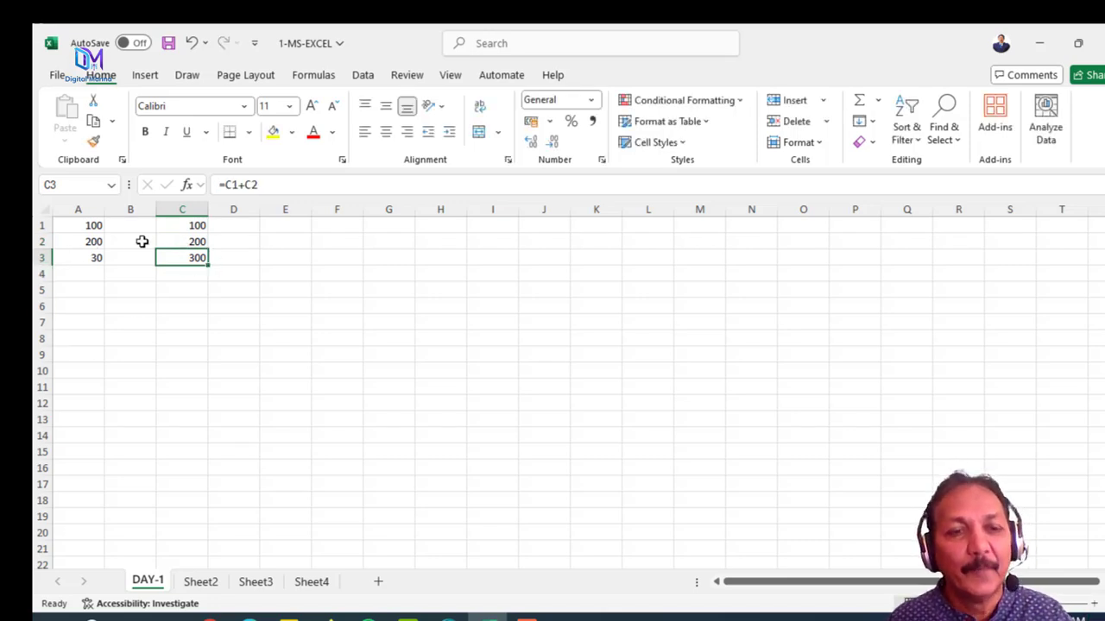
# Enter the values 10, 20, 30, 55, 10, 20 and 20 down cells E1 to E7
pyautogui.click(284, 229)
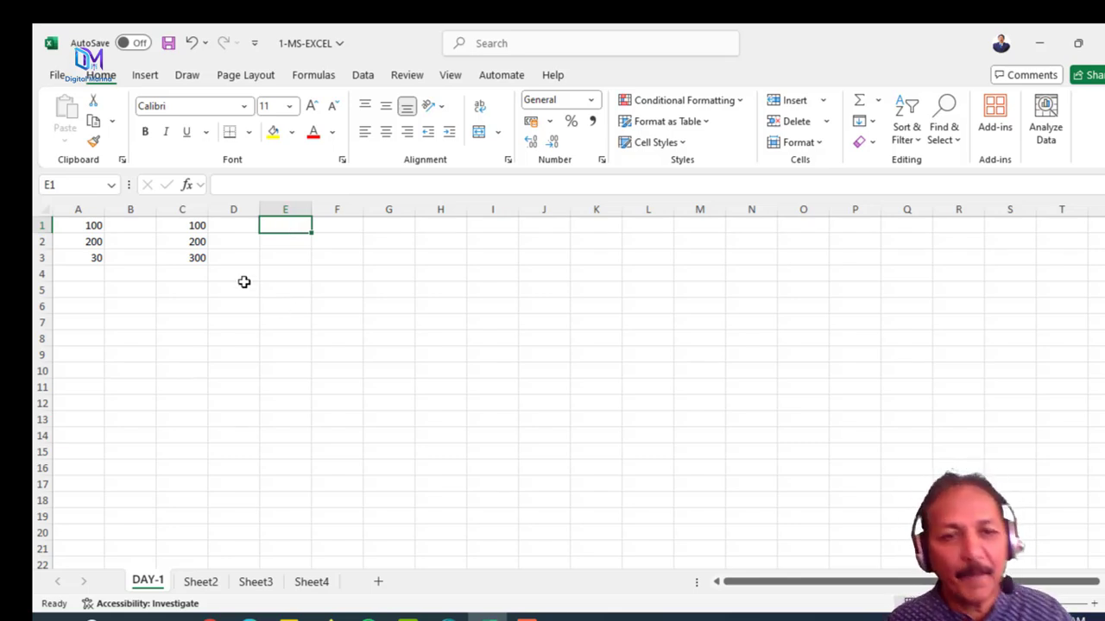
pyautogui.moveTo(175, 225); pyautogui.dragTo(178, 244)
pyautogui.click(292, 227)
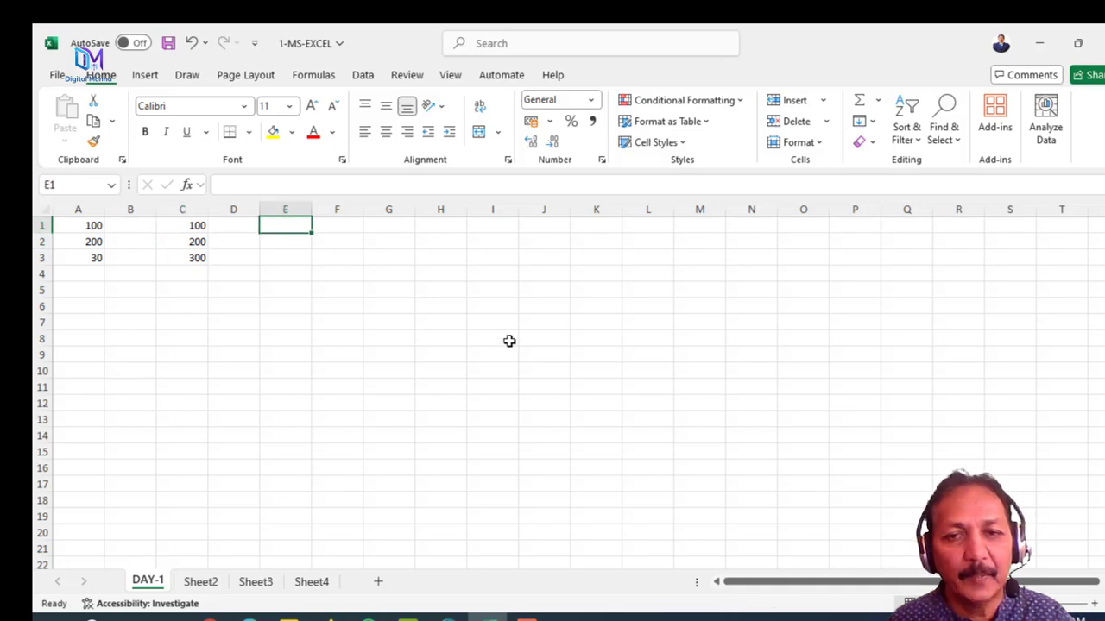
pyautogui.write('10 20 30 55 10 20 20')
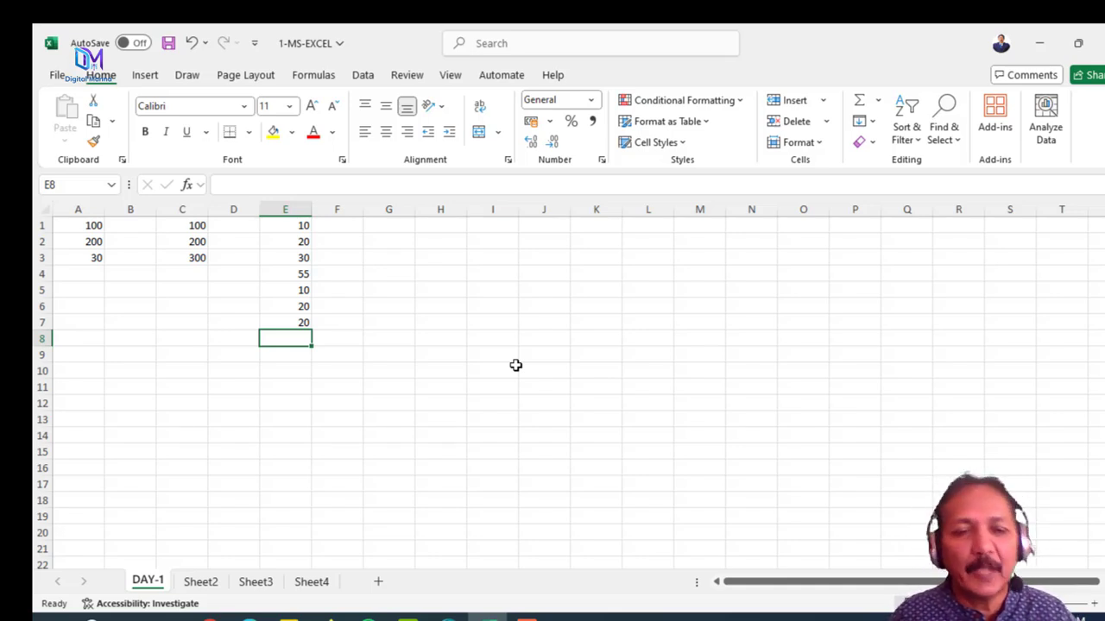
# Total the column E values in cell E8 with the function =SUM(E1:E7), and review the formula
pyautogui.write('=SUK')
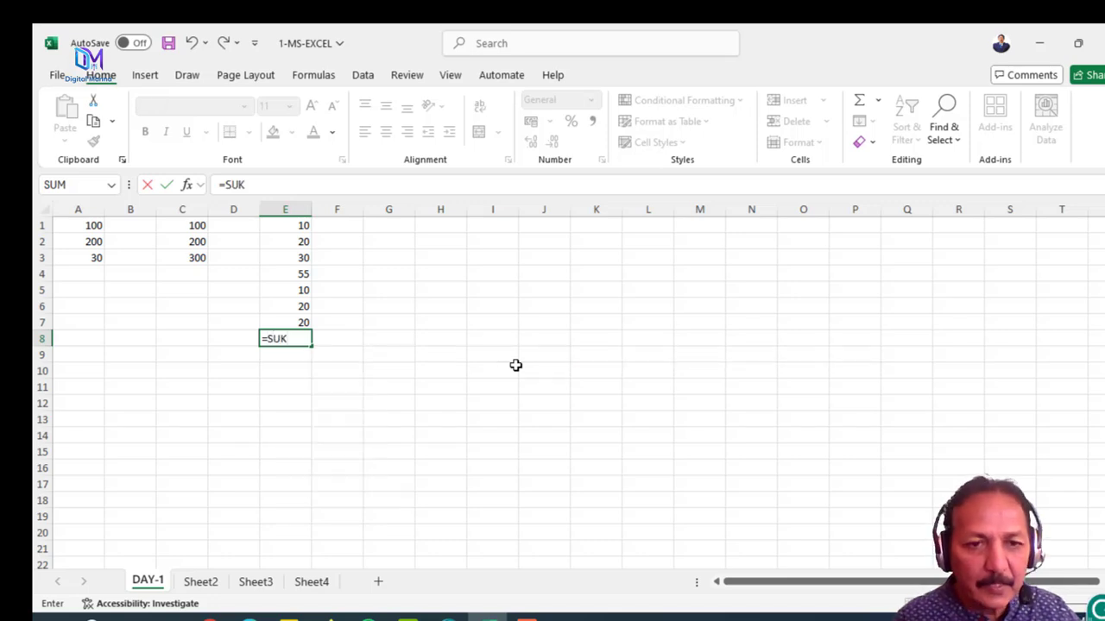
pyautogui.press('BackSpace')
pyautogui.write('M')
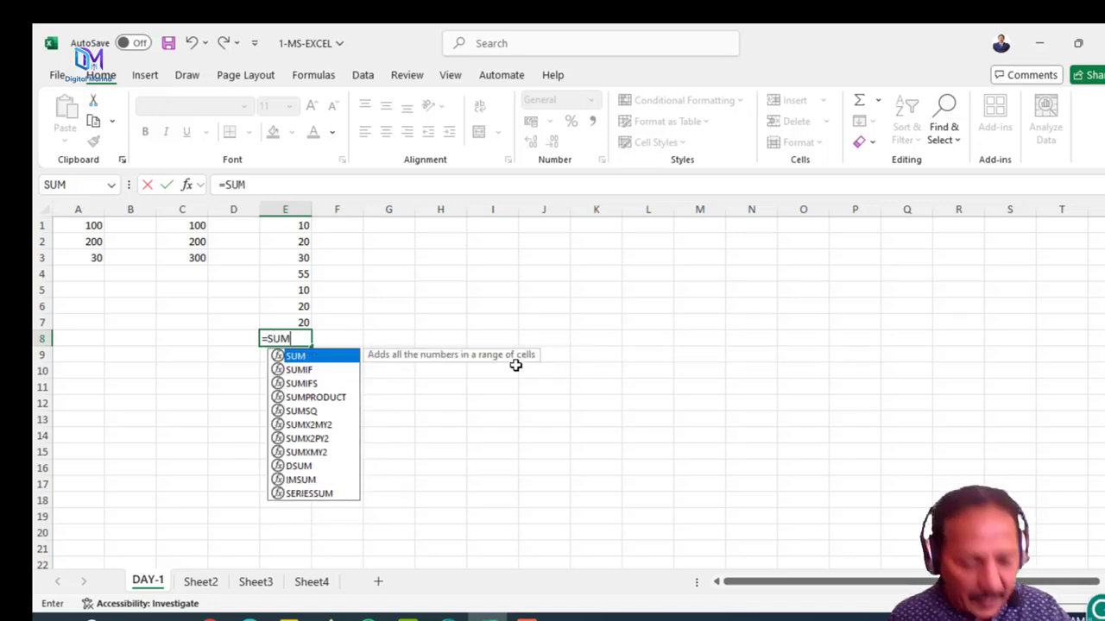
pyautogui.write('(')
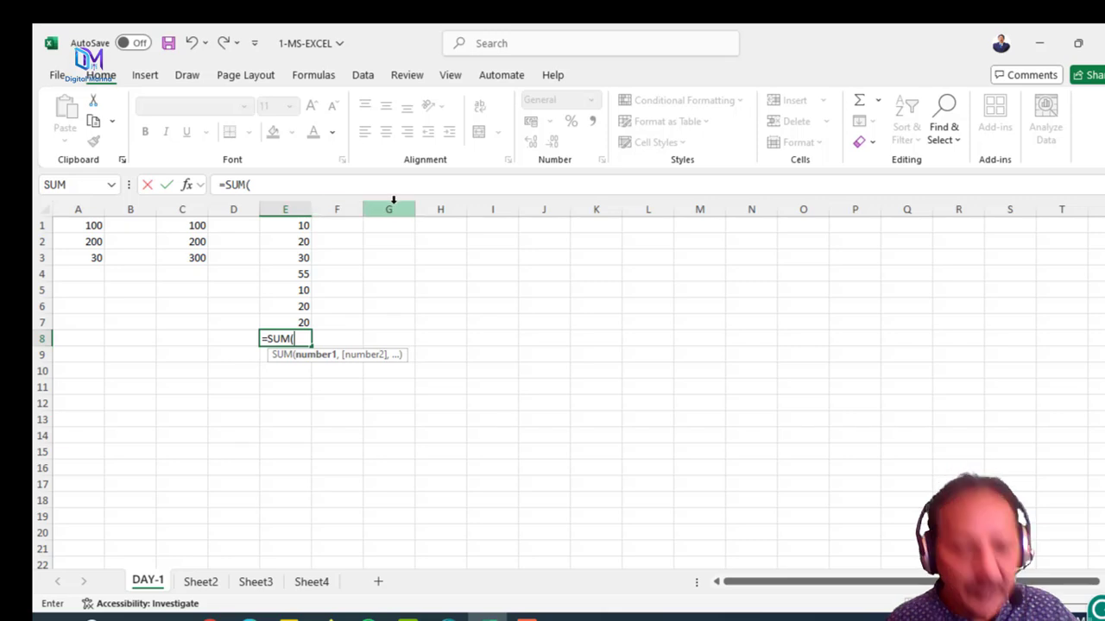
pyautogui.write('E1')
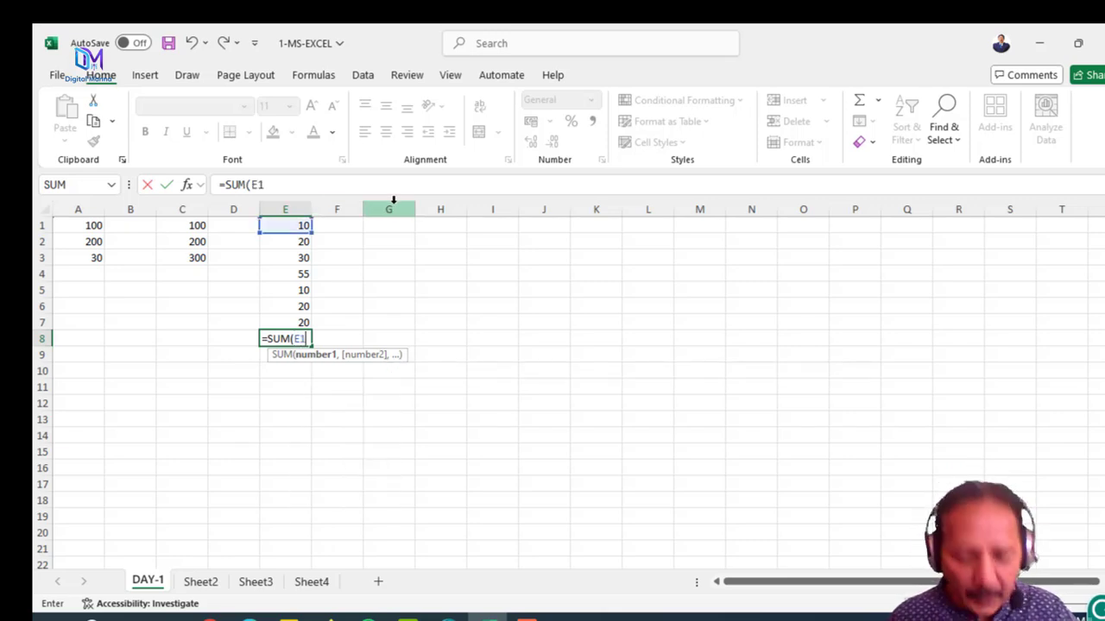
pyautogui.write(':')
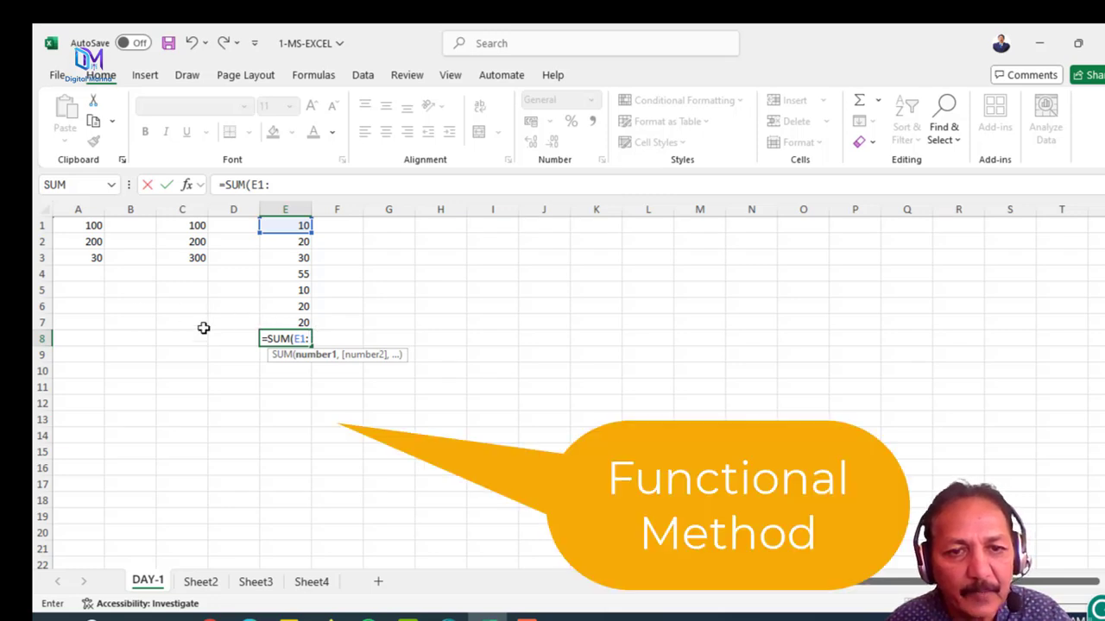
pyautogui.write('E7')
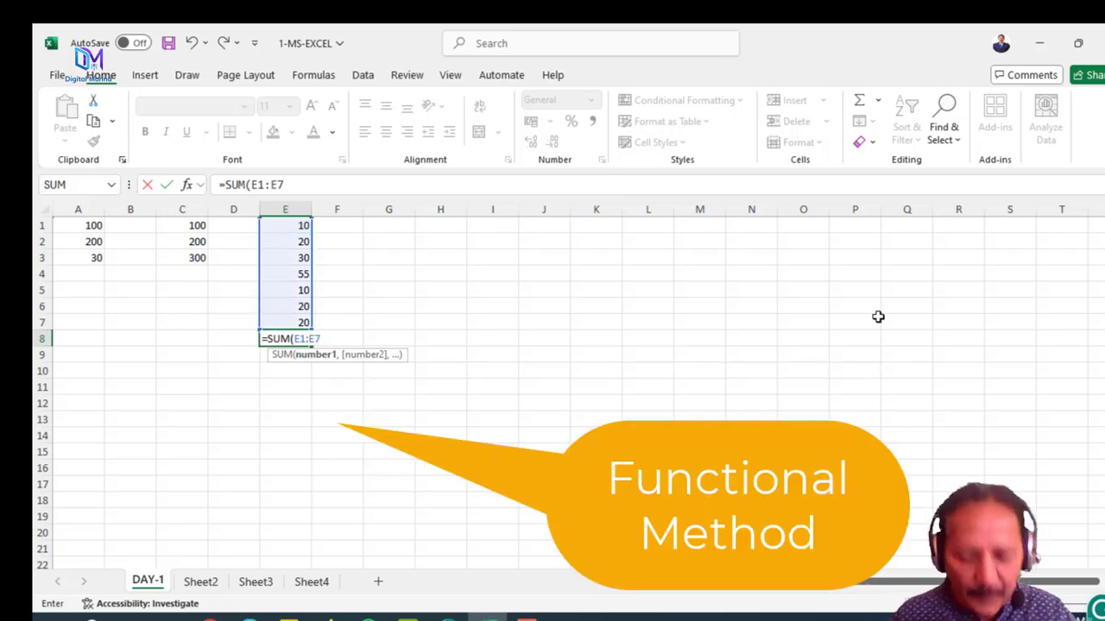
pyautogui.write(')')
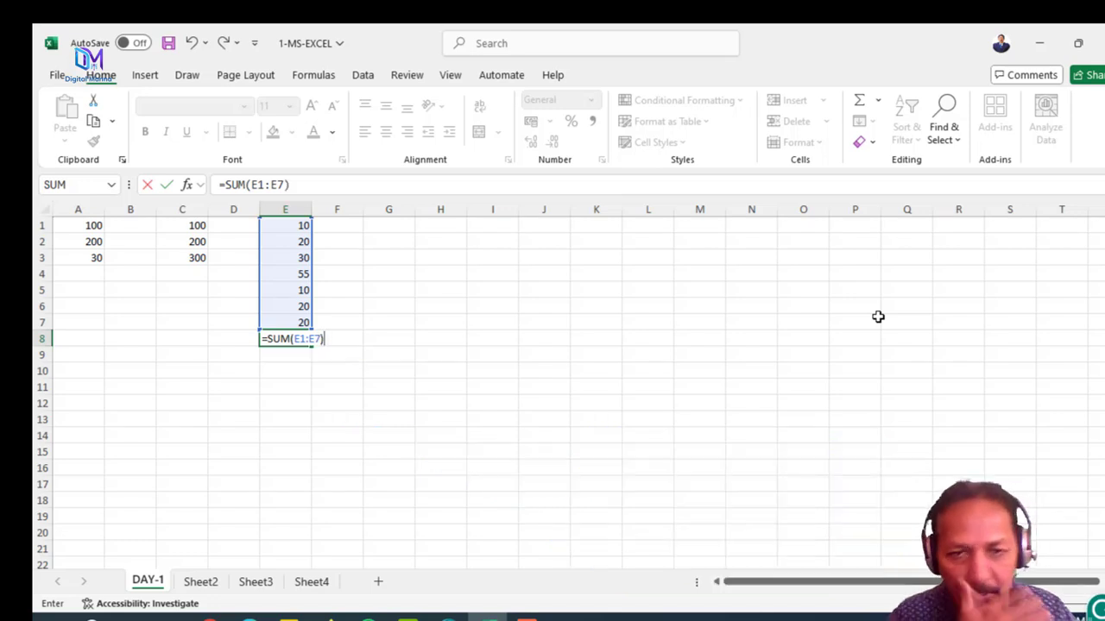
pyautogui.press('Return')
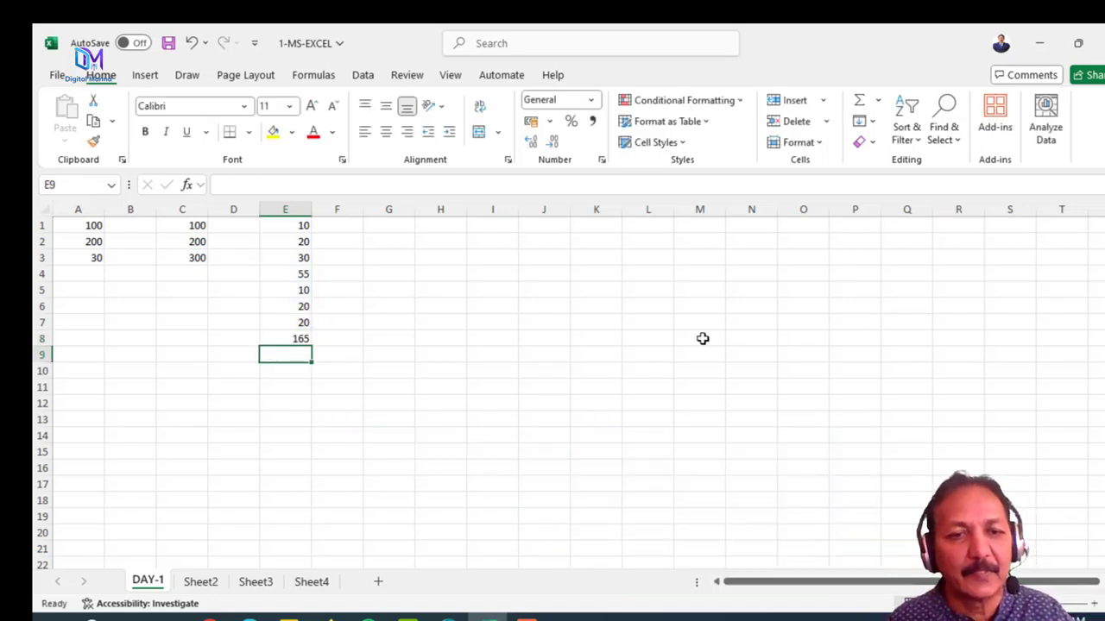
pyautogui.click(273, 340)
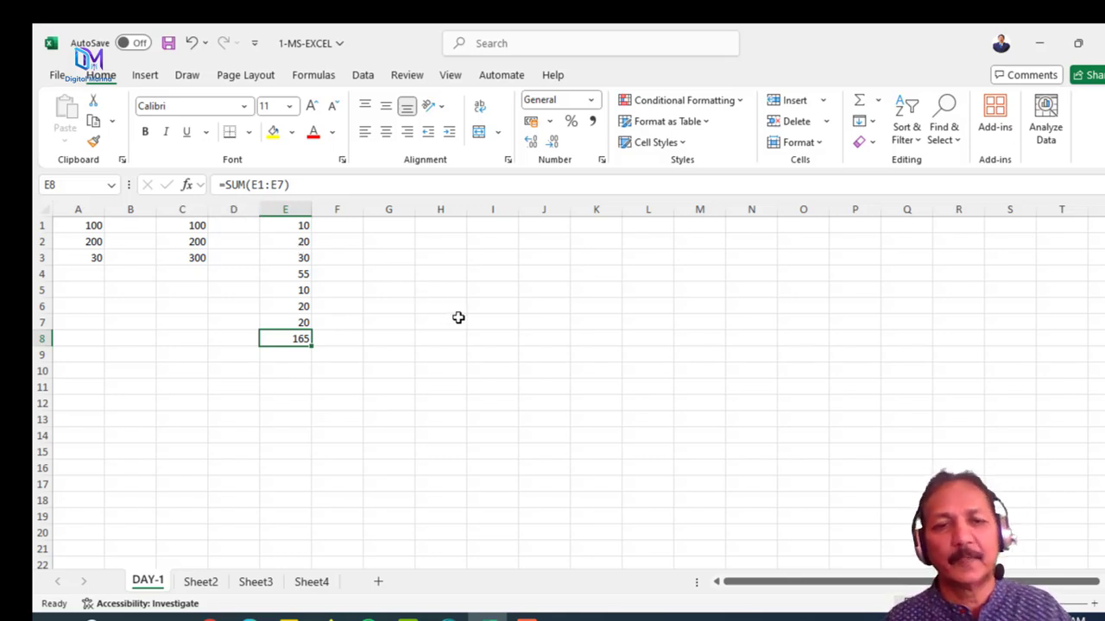
# Change the value in cell E1 to 1000
pyautogui.click(281, 227)
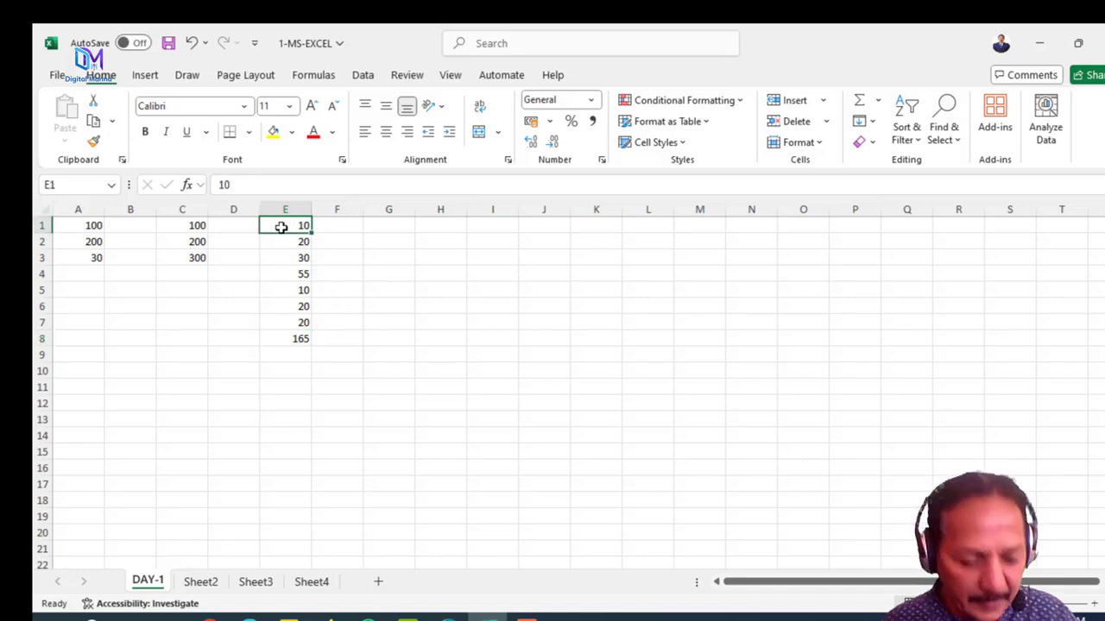
pyautogui.write('1000')
pyautogui.press('Return')
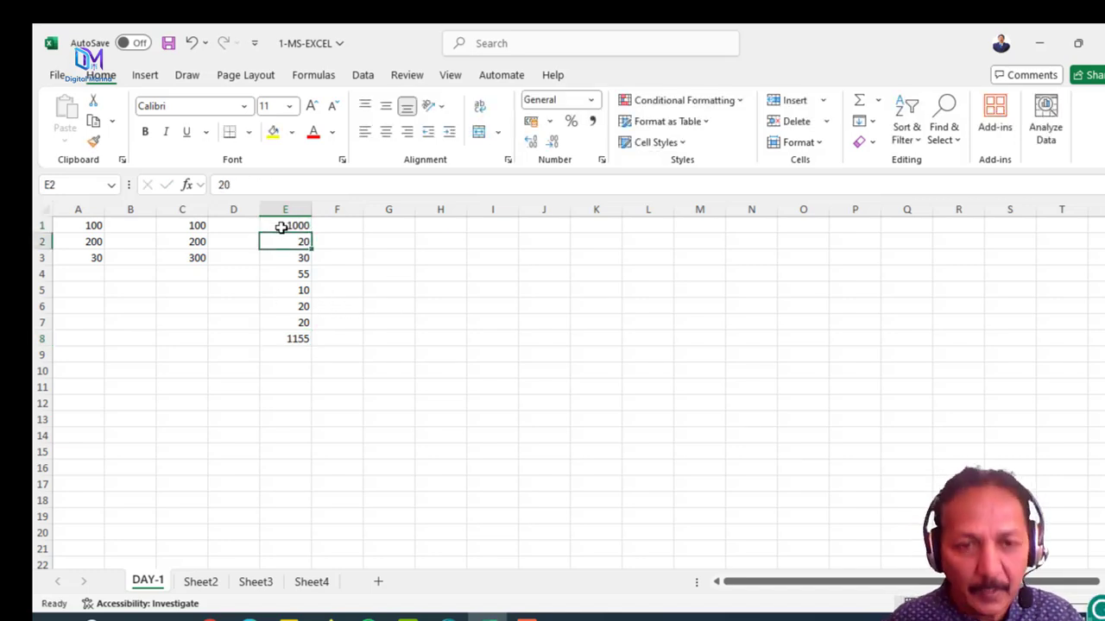
# Clear the SUM formula from cell E8 and total E1:E7 there again with the AutoSum Sum function
pyautogui.click(284, 339)
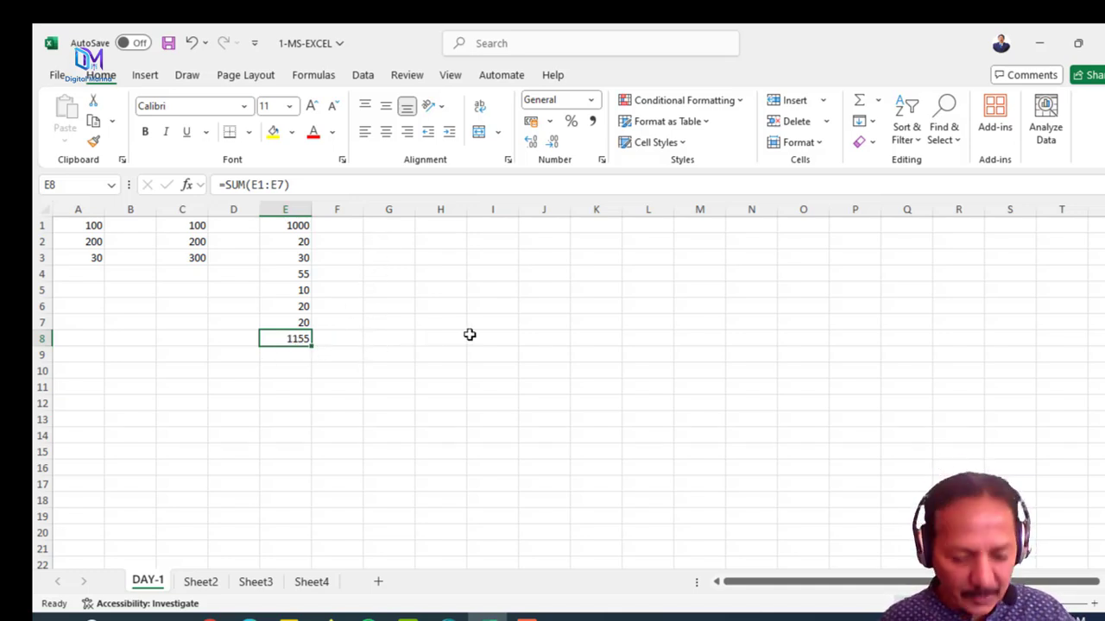
pyautogui.press('Delete')
pyautogui.click(284, 309)
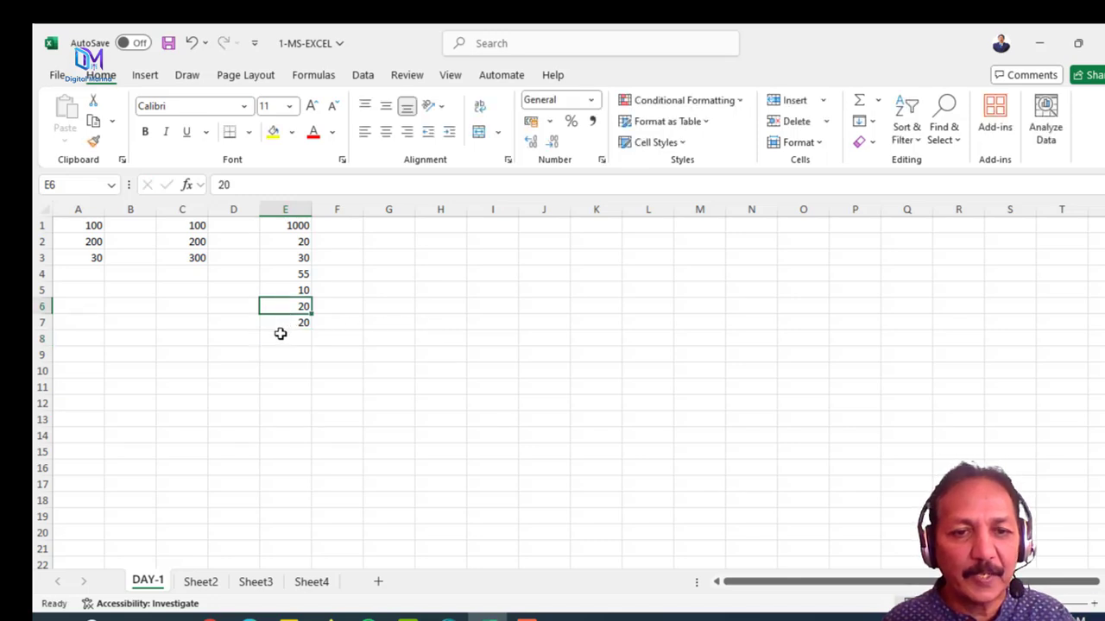
pyautogui.click(280, 337)
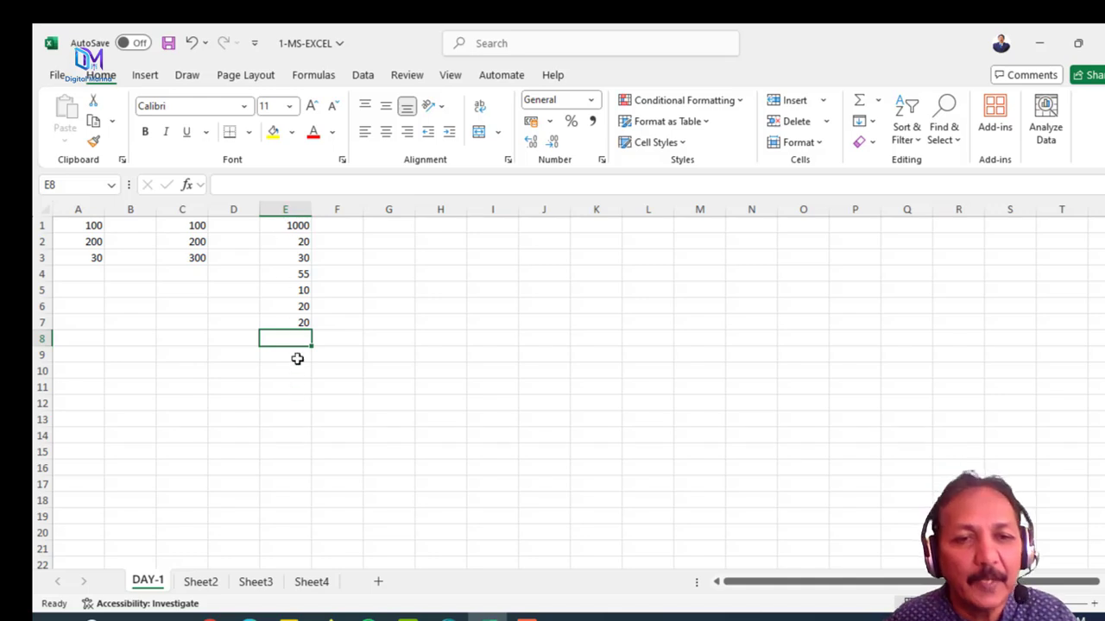
pyautogui.click(876, 103)
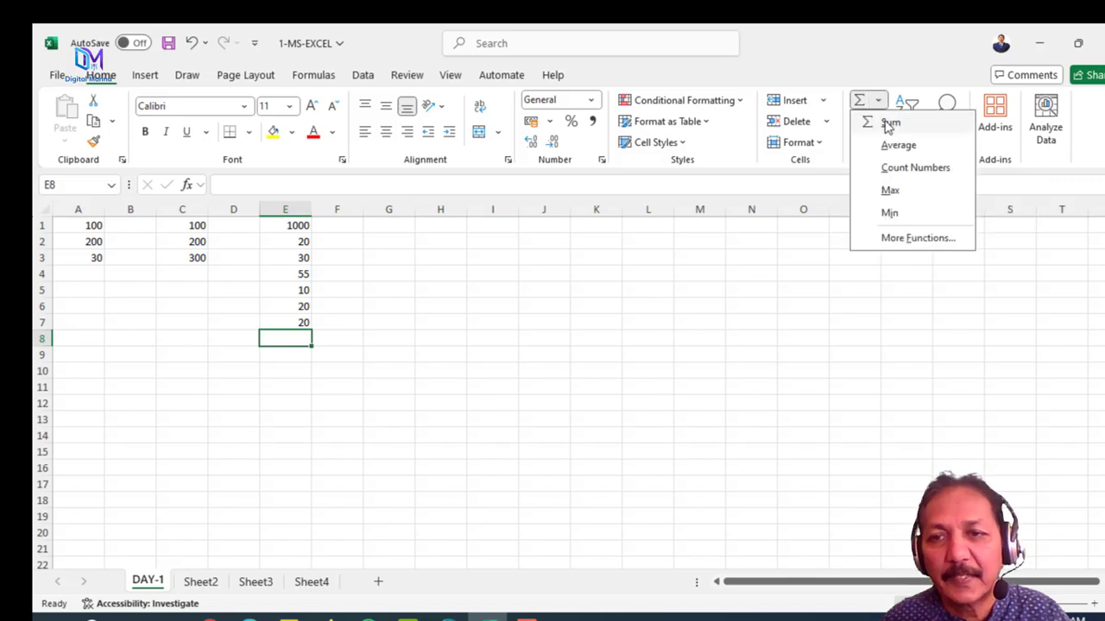
pyautogui.click(889, 126)
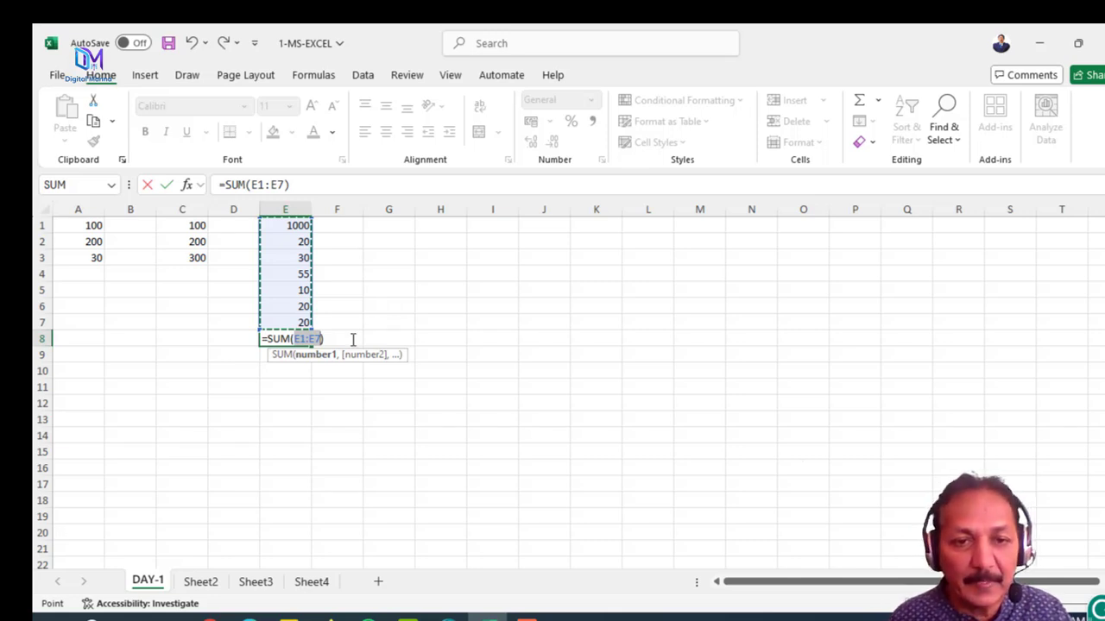
pyautogui.press('Return')
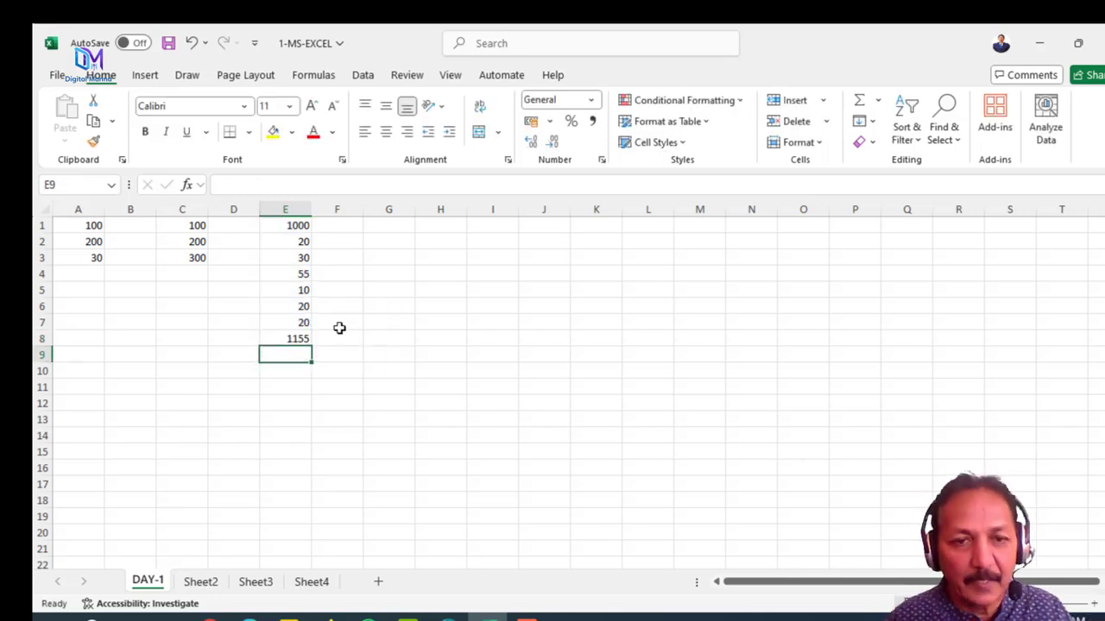
pyautogui.press('Up')
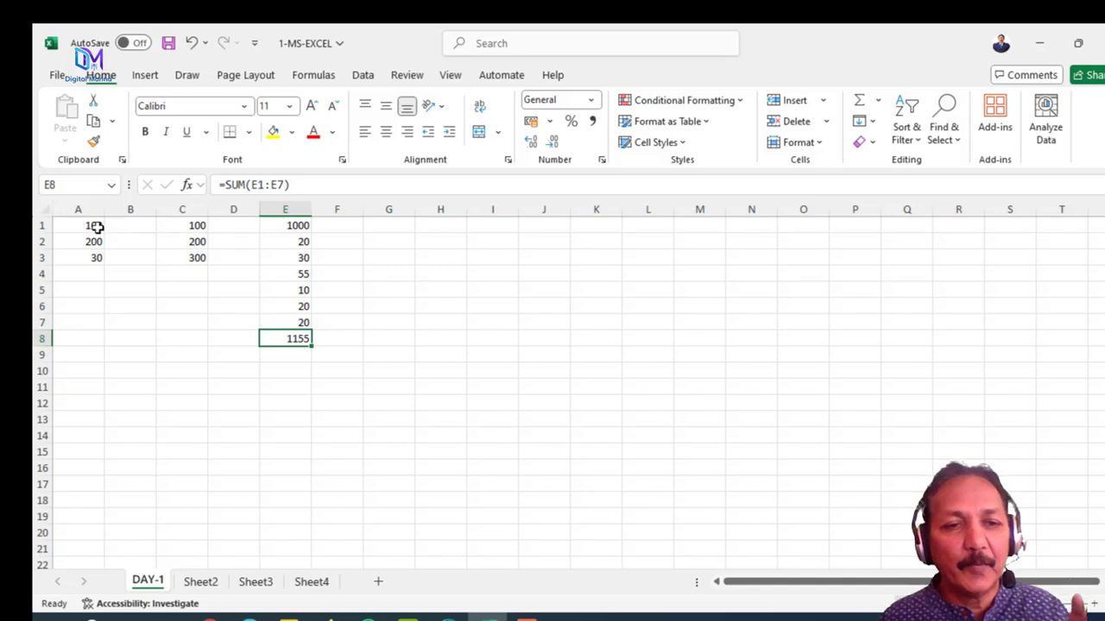